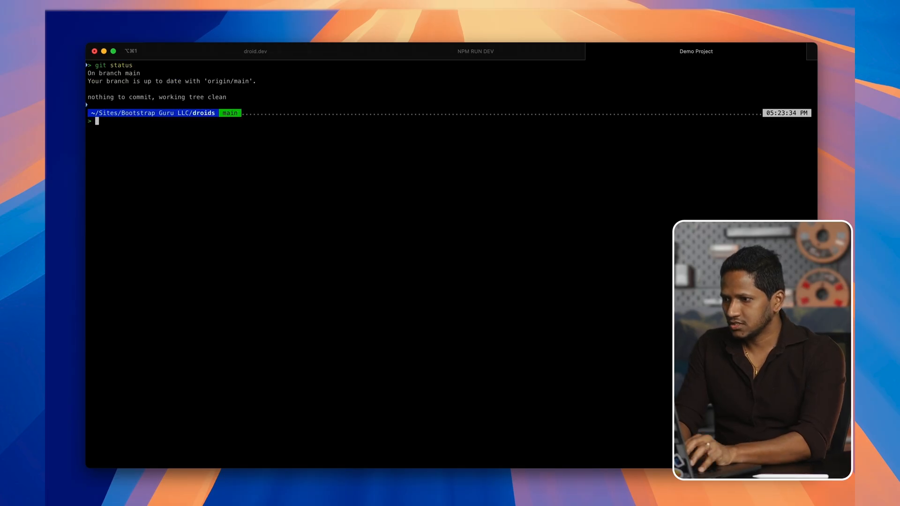
Launch PhpStorm on the droids project with 'phpstorm .' after confirming a clean tree.
{"action": "key", "text": "super+Tab"}
{"action": "key", "text": "Escape"}
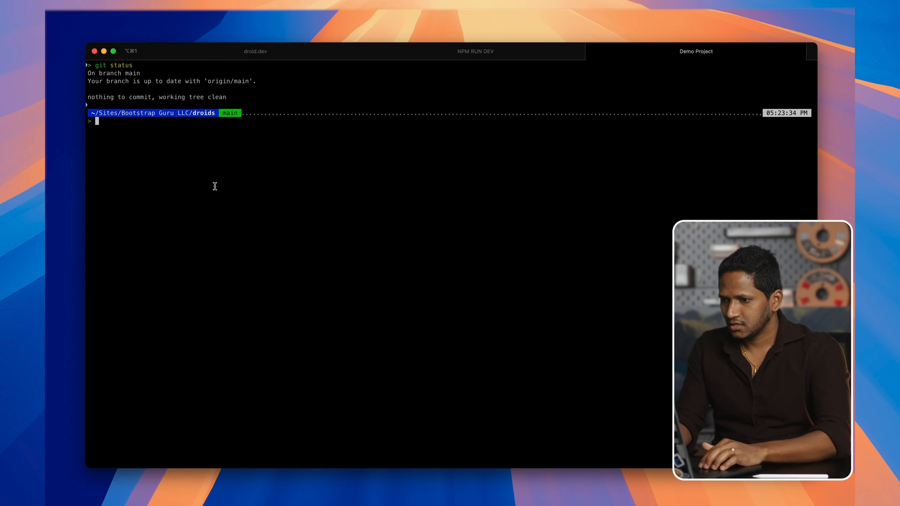
{"action": "type", "text": "php"}
{"action": "key", "text": "Return"}
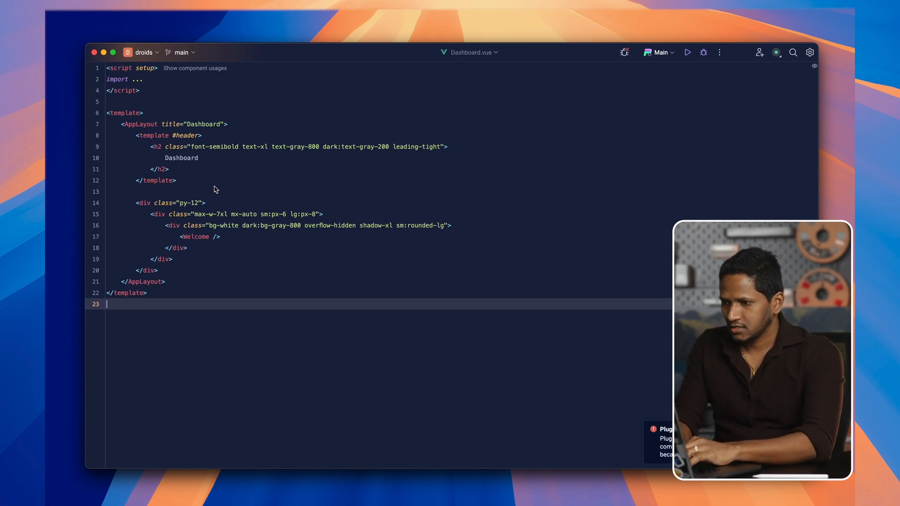
Locate routes/web.php via Search Everywhere and find 'contac' returns zero matches.
{"action": "key", "text": "shift"}
{"action": "key", "text": "shift"}
{"action": "type", "text": "web.php"}
{"action": "key", "text": "Return"}
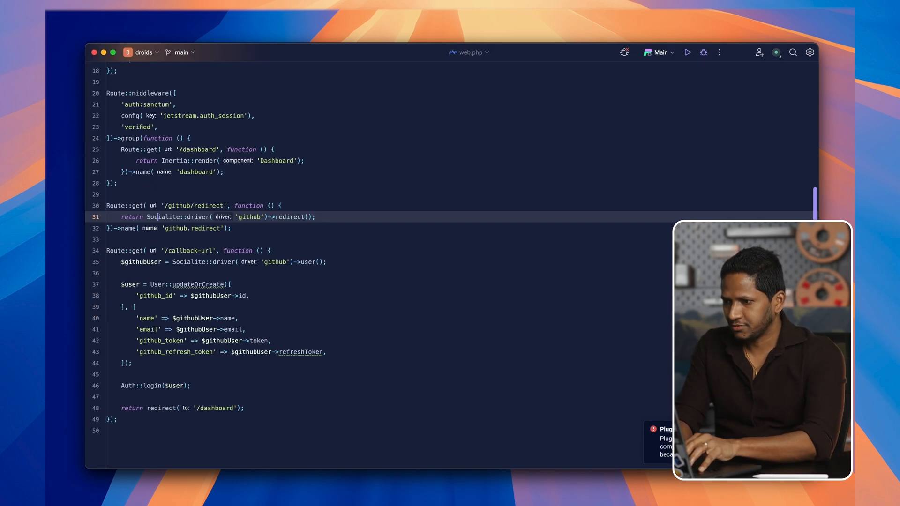
{"action": "left_click", "coordinate": [263, 250]}
{"action": "scroll", "coordinate": [263, 250], "scroll_direction": "up", "scroll_amount": 3}
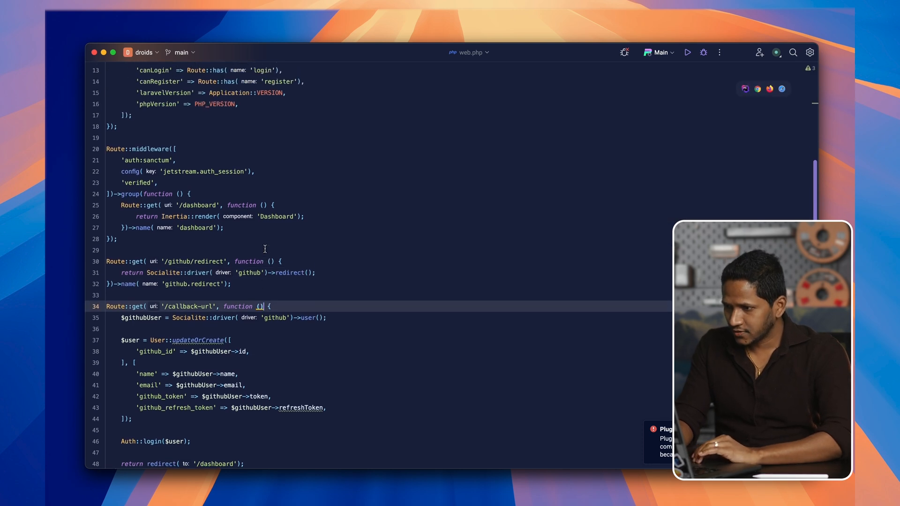
{"action": "key", "text": "super+f"}
{"action": "type", "text": "contac"}
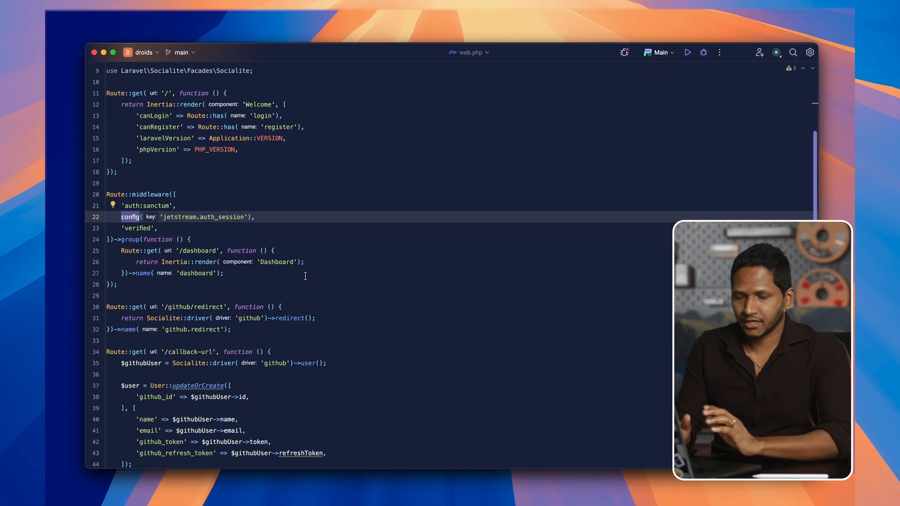
{"action": "left_click", "coordinate": [349, 295]}
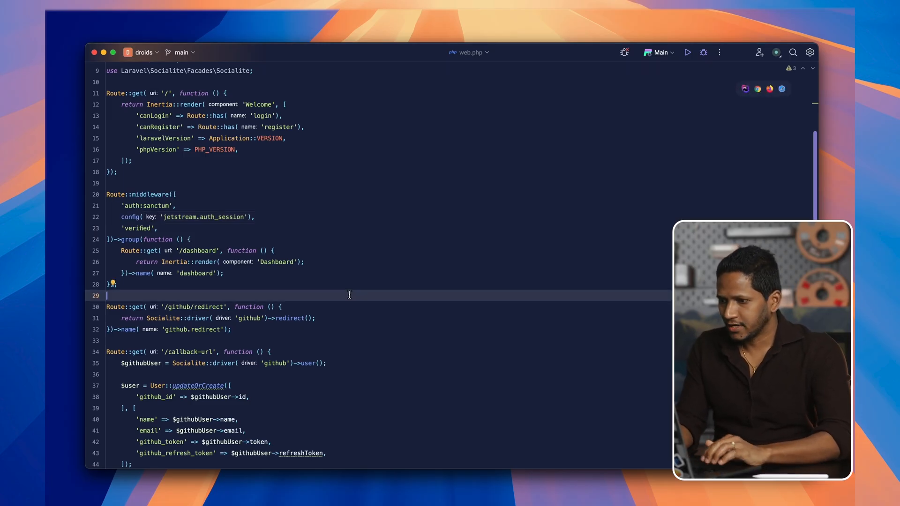
{"action": "key", "text": "super+Tab"}
Clear the terminal, bring the droids.test browser forward and reload the page.
{"action": "key", "text": "super+k"}
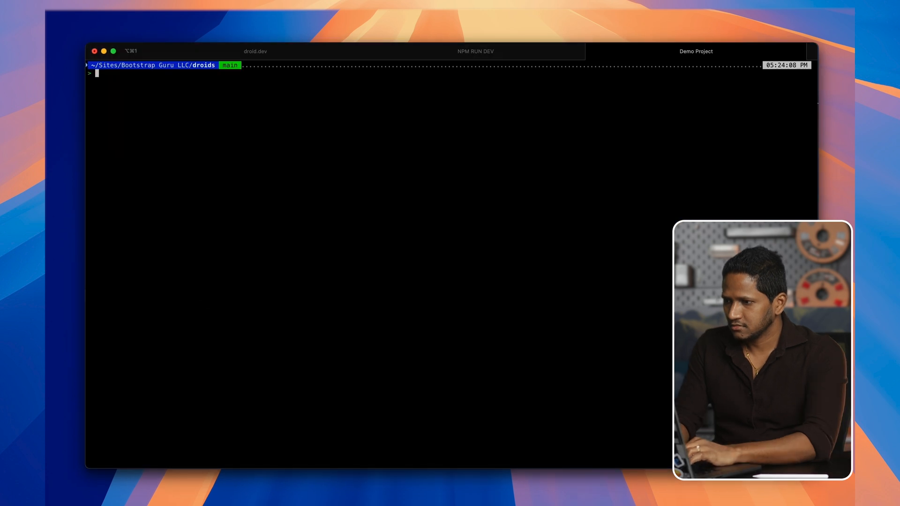
{"action": "key", "text": "alt+space"}
{"action": "key", "text": "Escape"}
{"action": "key", "text": "super+Tab"}
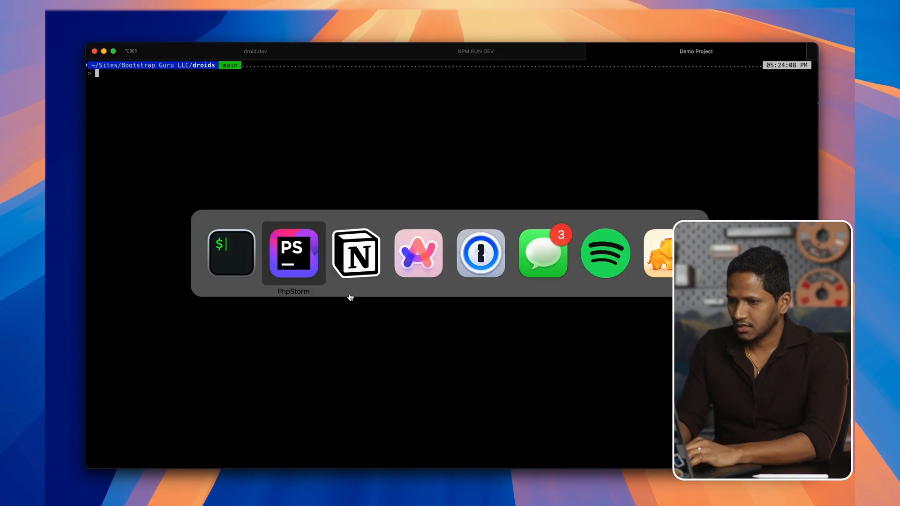
{"action": "key", "text": "Tab"}
{"action": "key", "text": "Tab"}
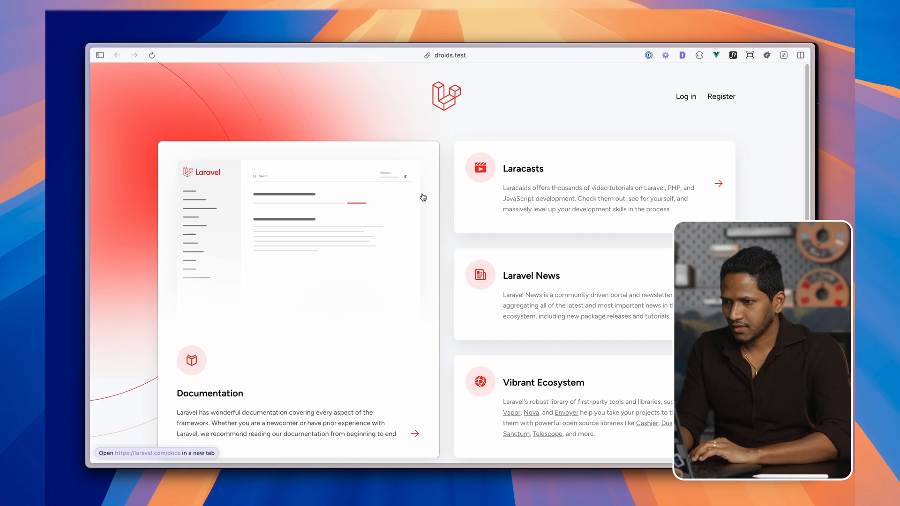
{"action": "key", "text": "super+r"}
Visit droids.test/contact, see the 404 Not Found page, and return to the terminal.
{"action": "key", "text": "super+l"}
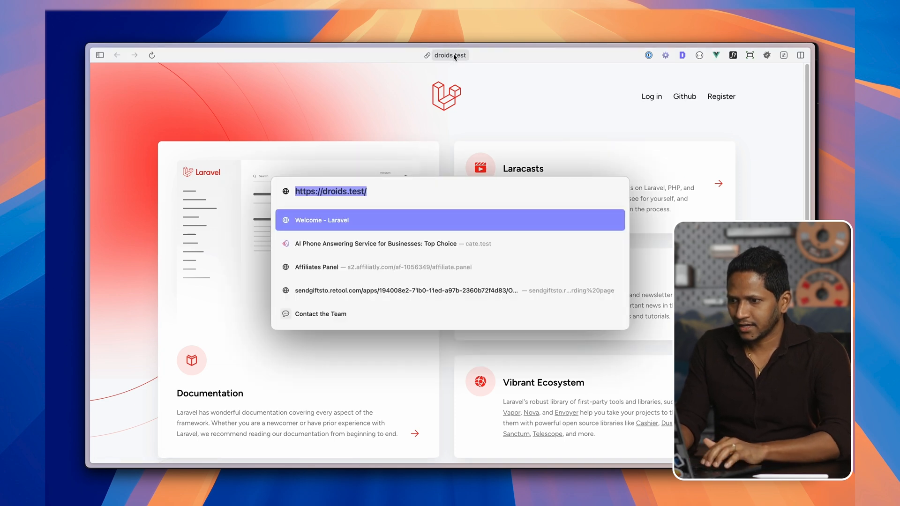
{"action": "key", "text": "Right"}
{"action": "type", "text": "contac"}
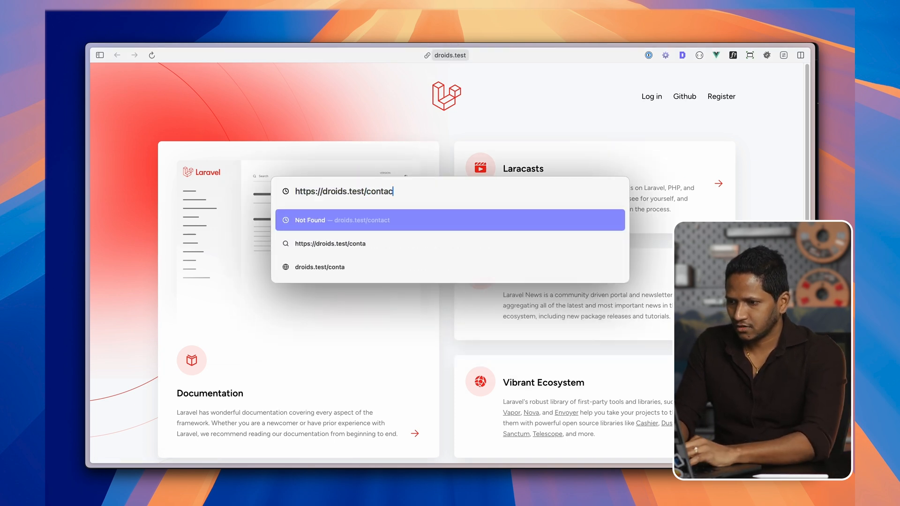
{"action": "key", "text": "Return"}
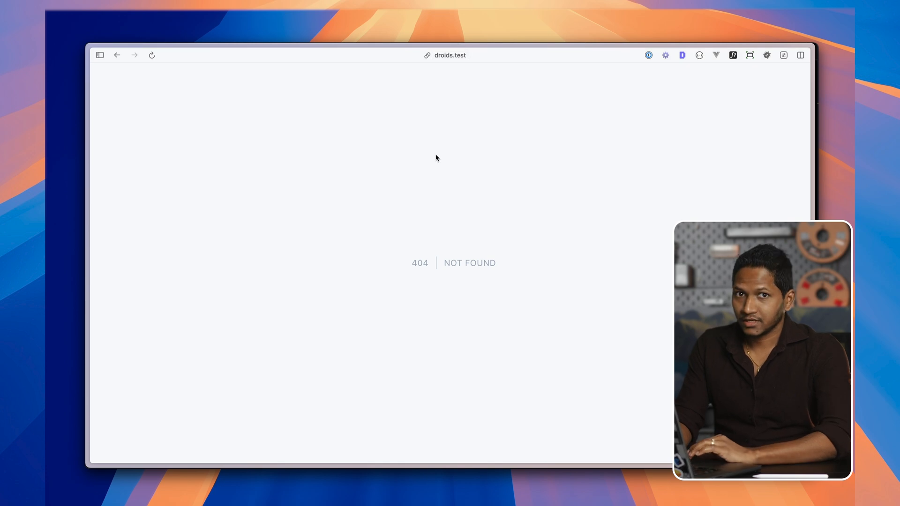
{"action": "key", "text": "super+Tab"}
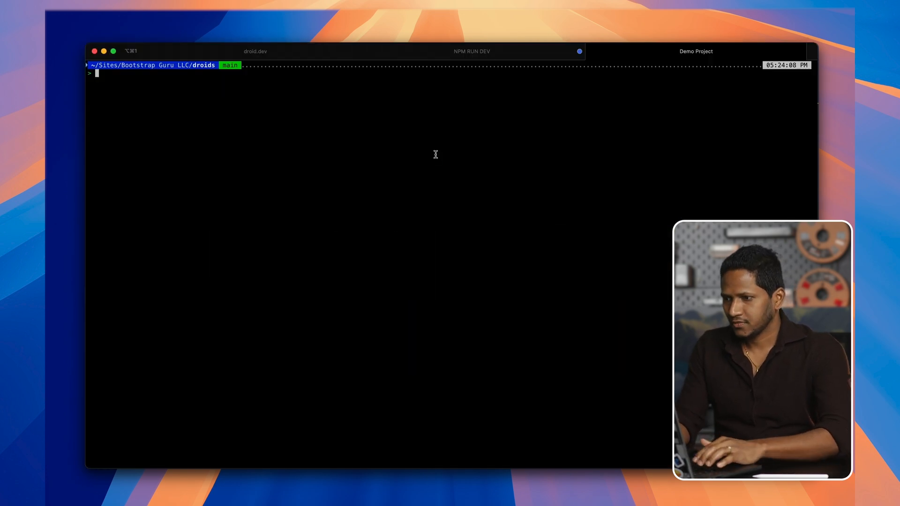
{"action": "type", "text": "art droid"}
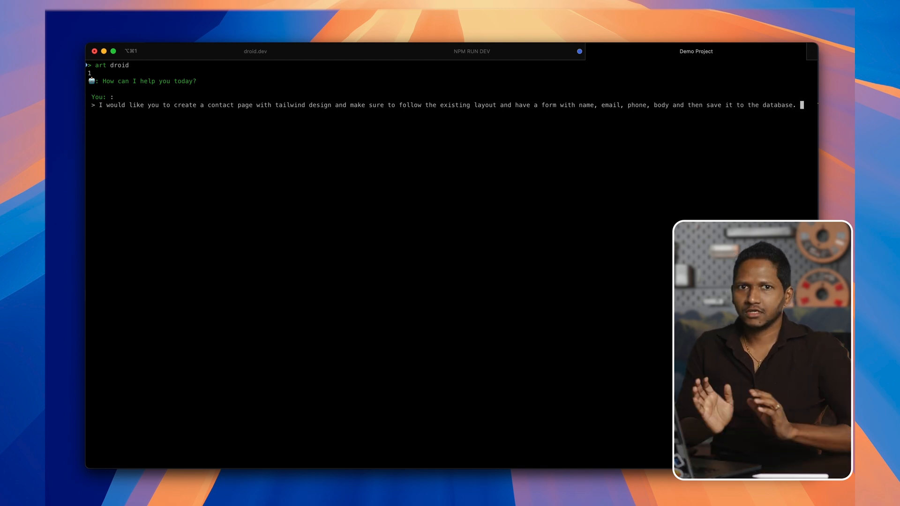
Submit the contact page request and review the assistant reading web.php, Controller.php and updating web.php.
{"action": "key", "text": "Return"}
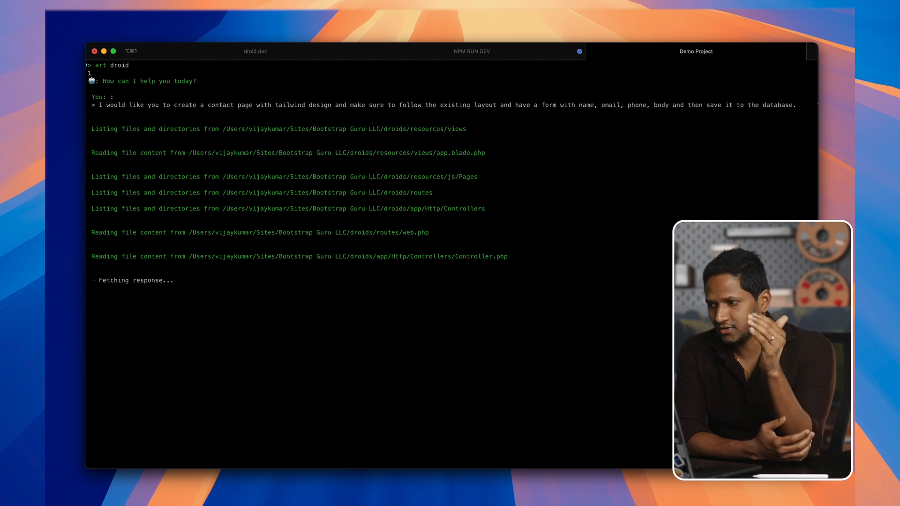
{"action": "triple_click", "coordinate": [217, 232]}
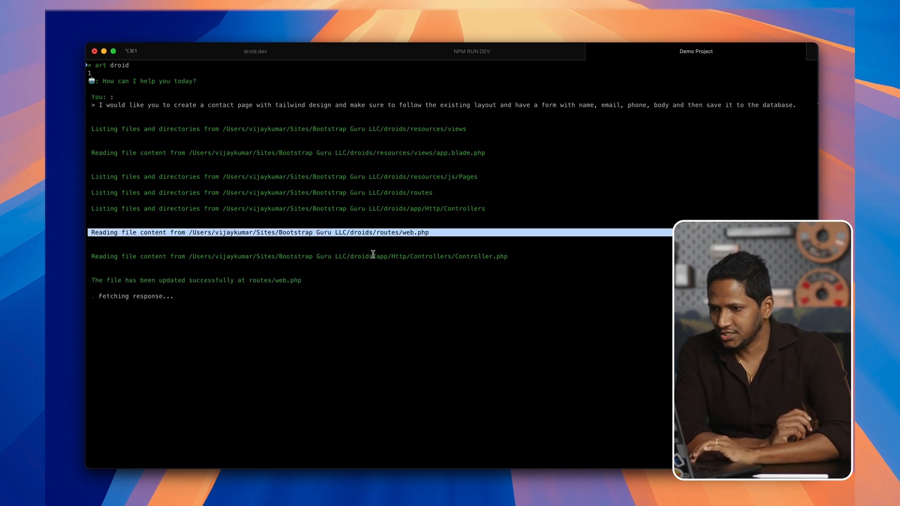
{"action": "left_click", "coordinate": [432, 233]}
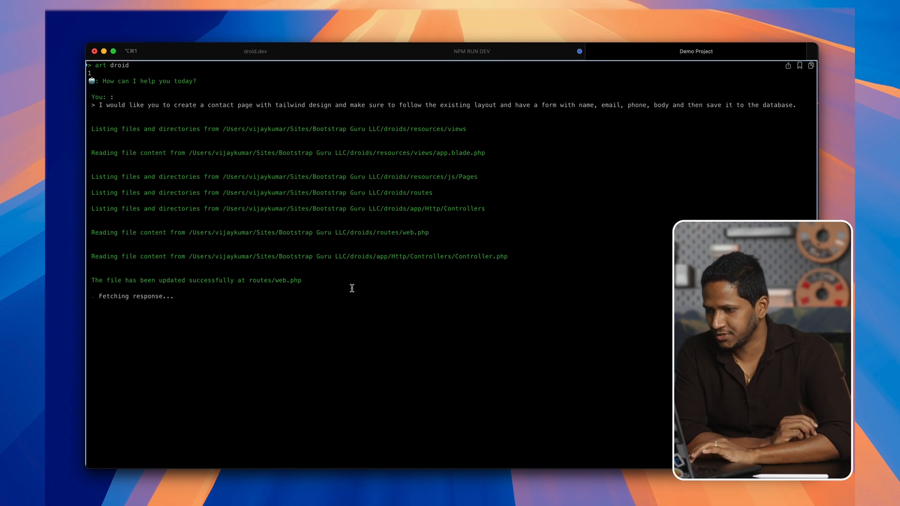
{"action": "triple_click", "coordinate": [457, 256]}
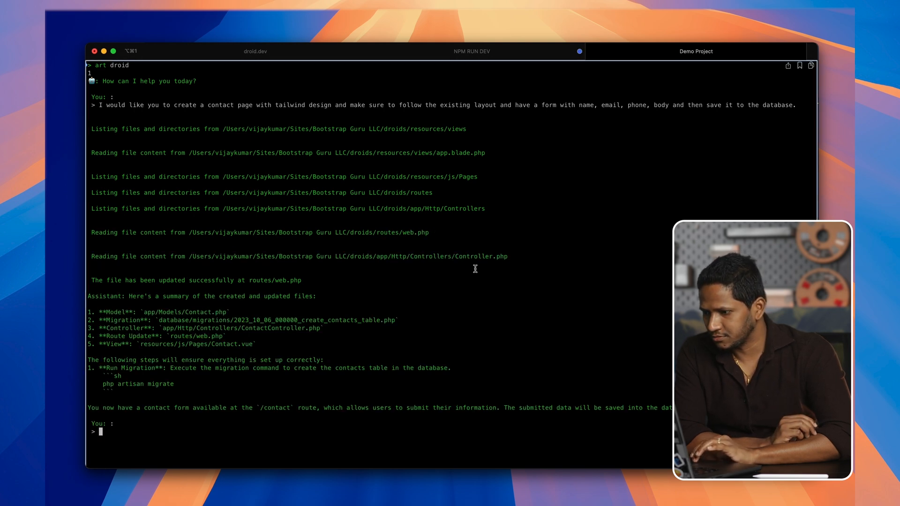
{"action": "triple_click", "coordinate": [132, 281]}
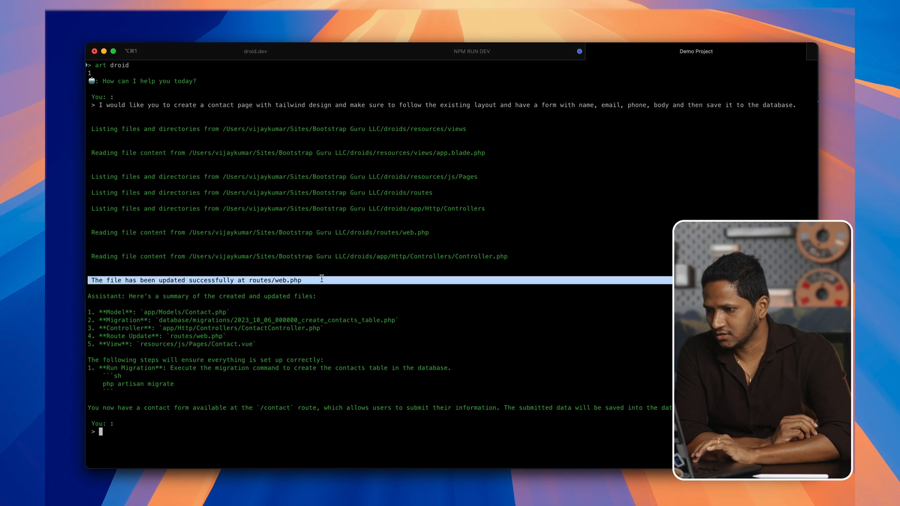
{"action": "left_click", "coordinate": [699, 52]}
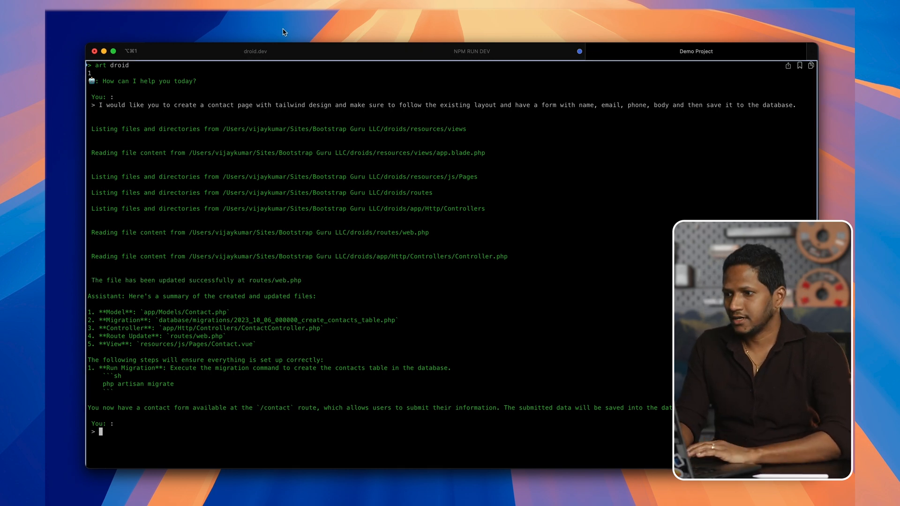
{"action": "mouse_move", "coordinate": [256, 51]}
{"action": "left_click", "coordinate": [265, 53]}
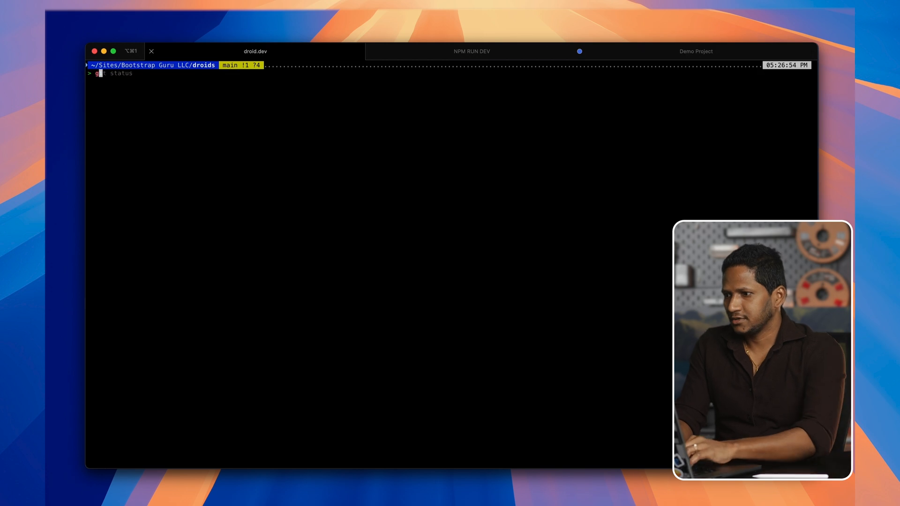
{"action": "type", "text": "git status"}
Run git status showing modified routes/web.php and four untracked contact files, then go to PhpStorm.
{"action": "key", "text": "Return"}
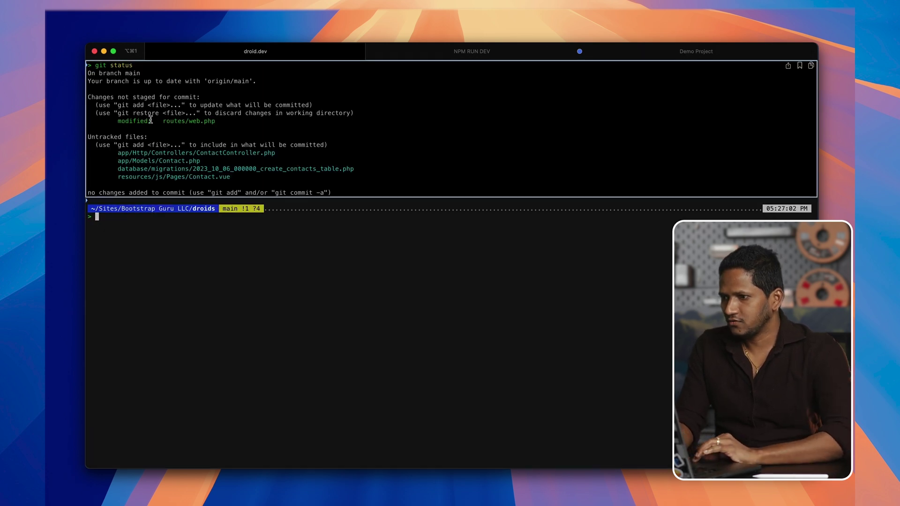
{"action": "triple_click", "coordinate": [150, 121]}
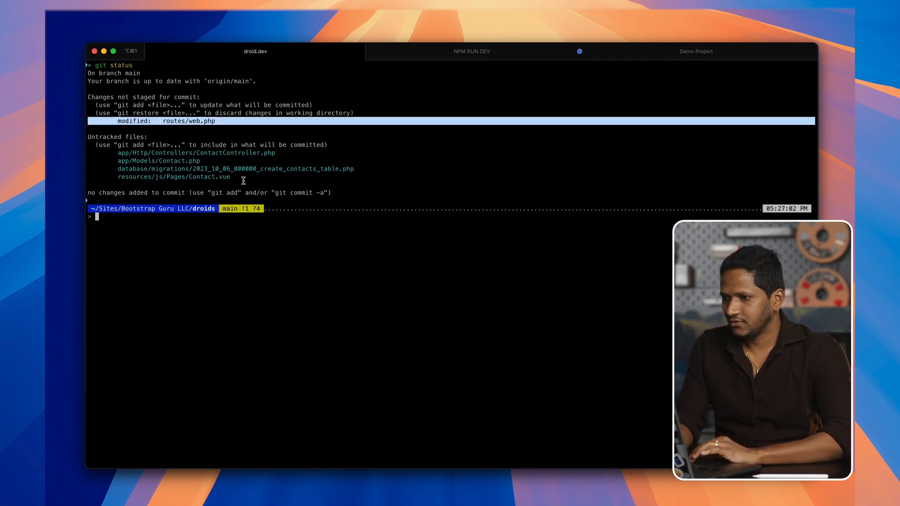
{"action": "left_click_drag", "start_coordinate": [243, 180], "coordinate": [118, 144]}
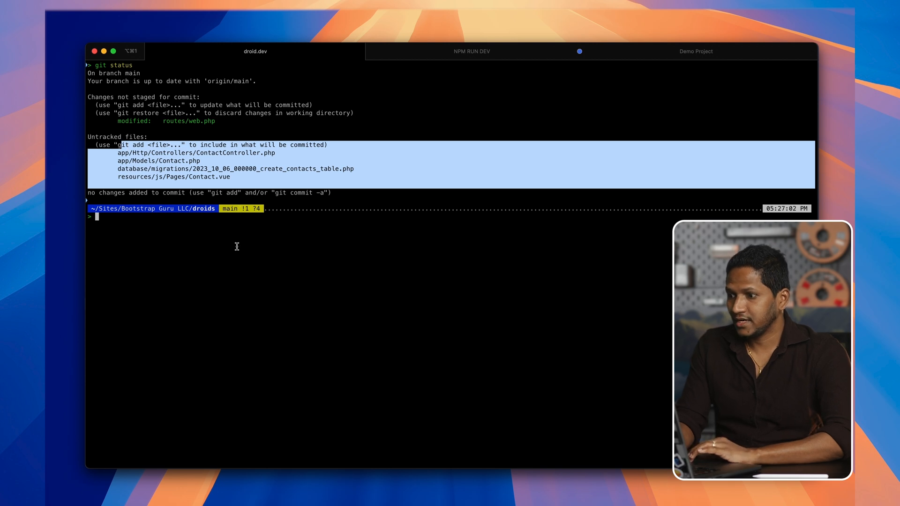
{"action": "key", "text": "super+Tab"}
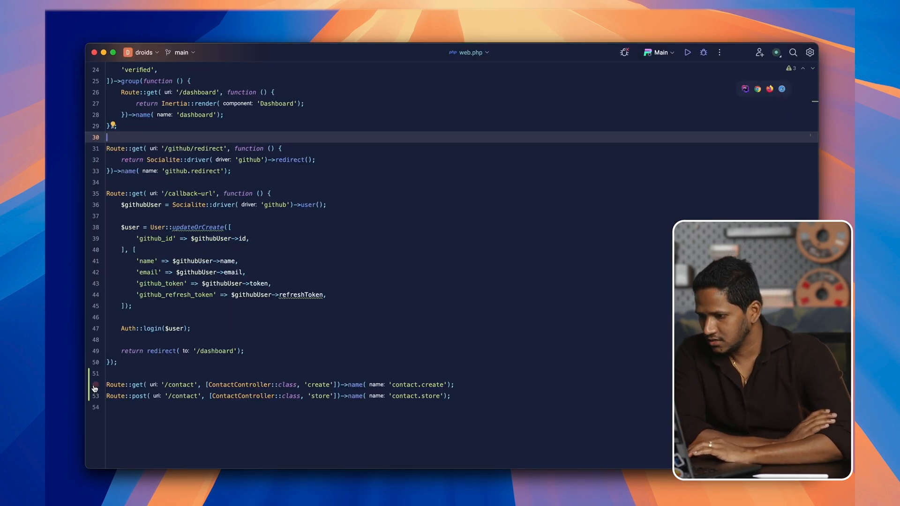
From the new contact routes, jump into ContactController and review its create method.
{"action": "left_click", "coordinate": [157, 420]}
{"action": "scroll", "coordinate": [211, 395], "scroll_direction": "up", "scroll_amount": 10}
{"action": "scroll", "coordinate": [338, 396], "scroll_direction": "down", "scroll_amount": 10}
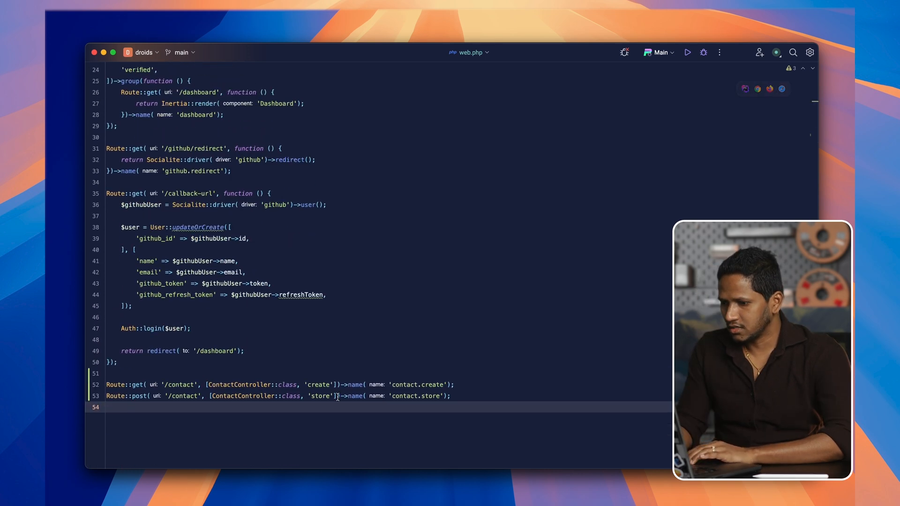
{"action": "left_click", "coordinate": [233, 394], "text": "super"}
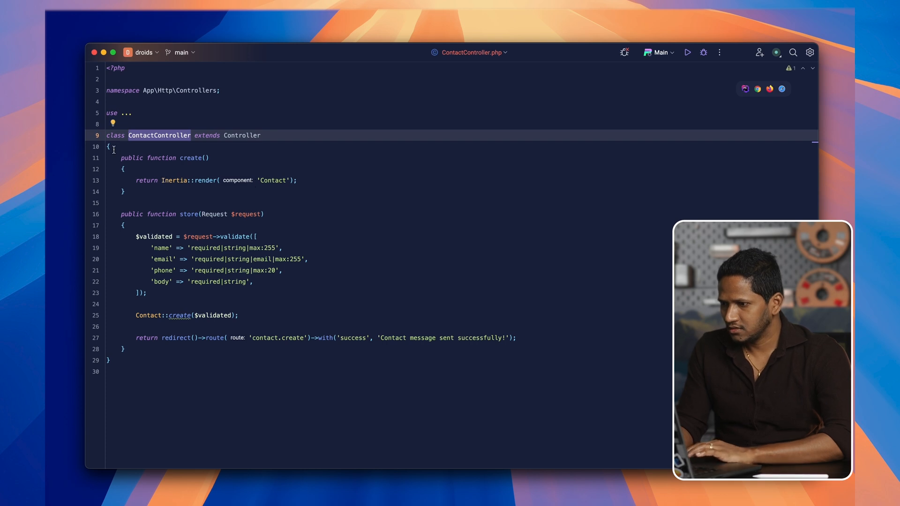
{"action": "mouse_move", "coordinate": [115, 152]}
{"action": "left_mouse_down"}
{"action": "mouse_move", "coordinate": [139, 194]}
{"action": "mouse_move", "coordinate": [140, 315]}
{"action": "mouse_move", "coordinate": [151, 346]}
{"action": "left_mouse_up"}
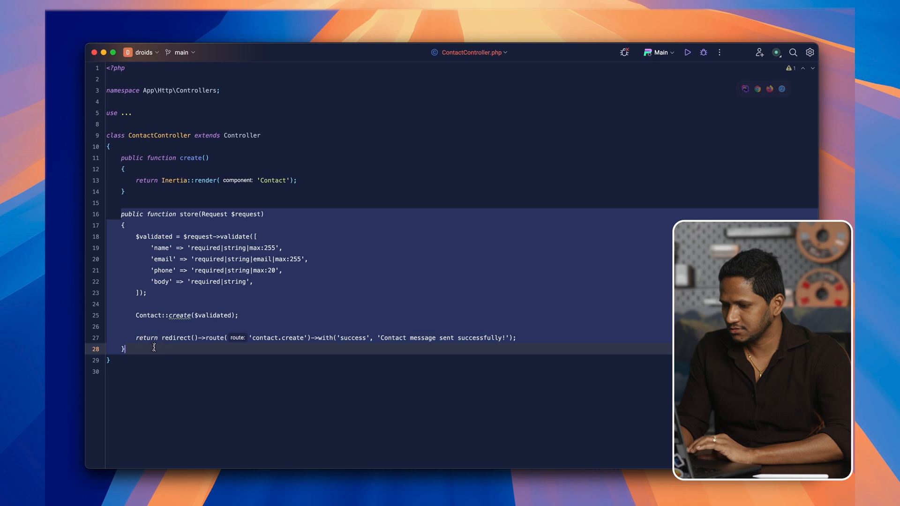
Review the store method's name and other validation rules, then return to the terminal.
{"action": "left_click", "coordinate": [159, 351]}
{"action": "left_click", "coordinate": [178, 248]}
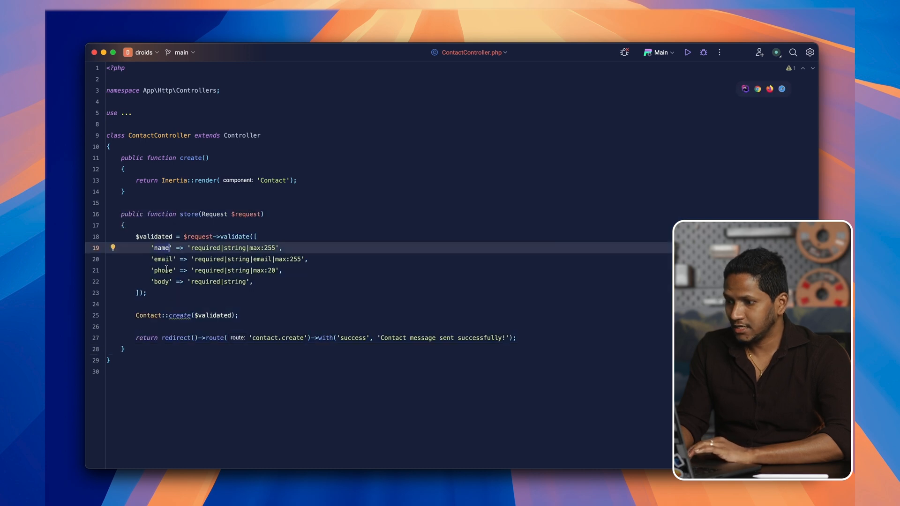
{"action": "left_click_drag", "start_coordinate": [280, 282], "coordinate": [204, 238]}
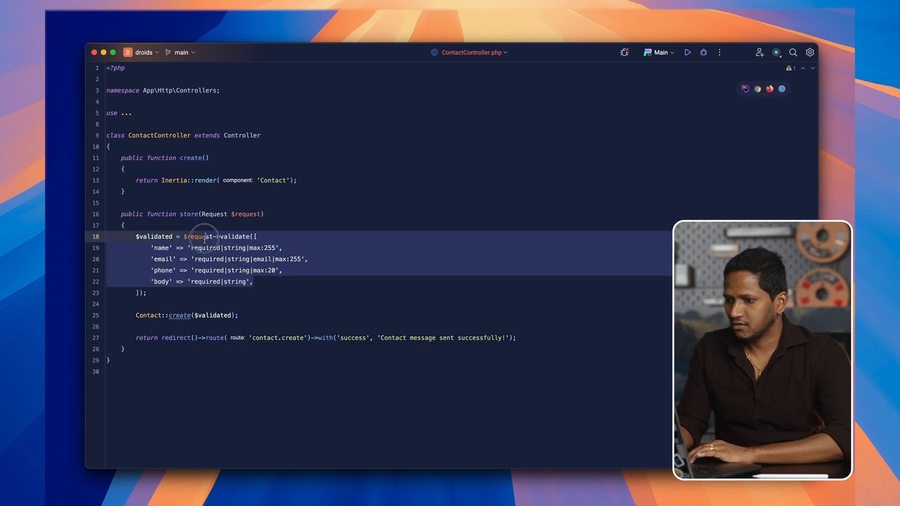
{"action": "key", "text": "super+Tab"}
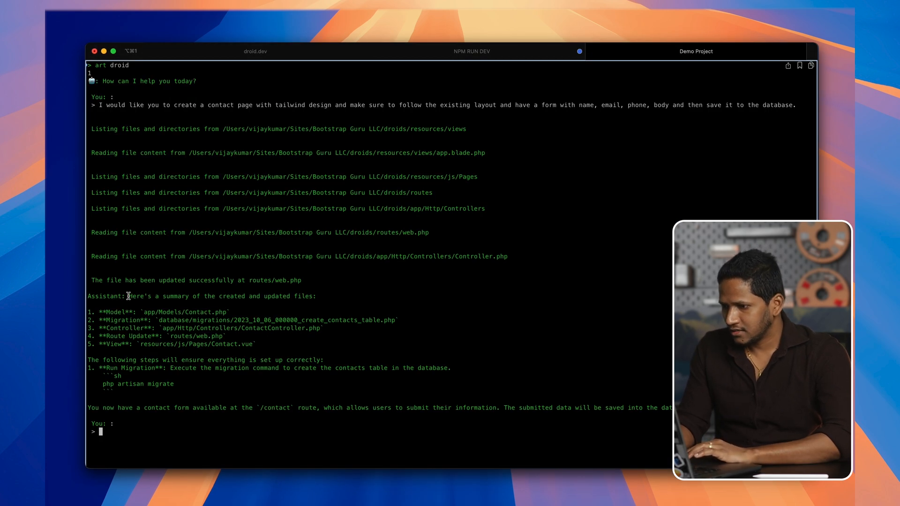
Review the assistant's created-files summary and run the suggested php artisan migrate in the plain shell.
{"action": "mouse_move", "coordinate": [128, 296]}
{"action": "left_mouse_down"}
{"action": "mouse_move", "coordinate": [281, 311]}
{"action": "mouse_move", "coordinate": [326, 297]}
{"action": "left_mouse_up"}
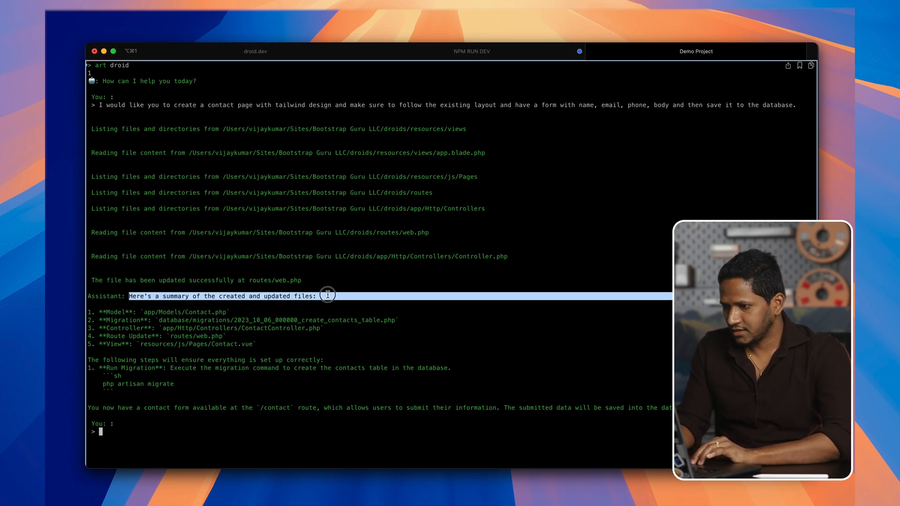
{"action": "left_click", "coordinate": [248, 319]}
{"action": "left_click_drag", "start_coordinate": [189, 312], "coordinate": [176, 345]}
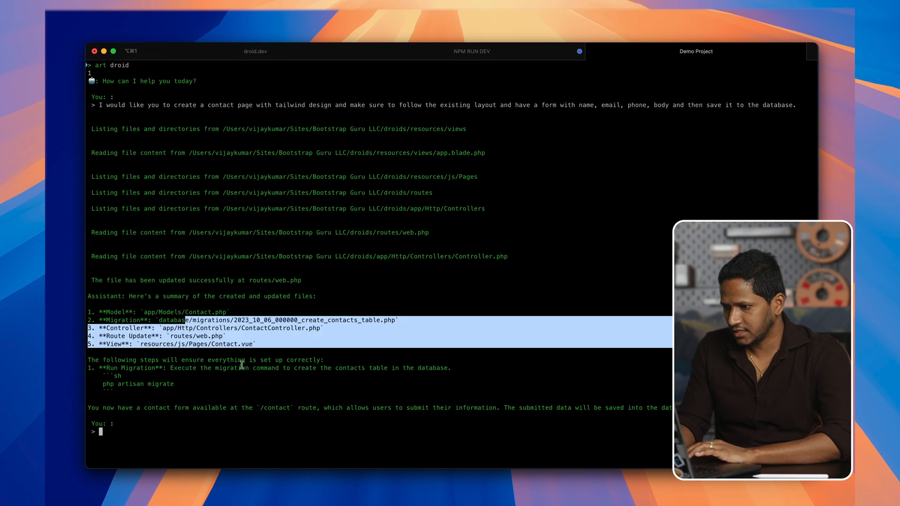
{"action": "left_click", "coordinate": [117, 363]}
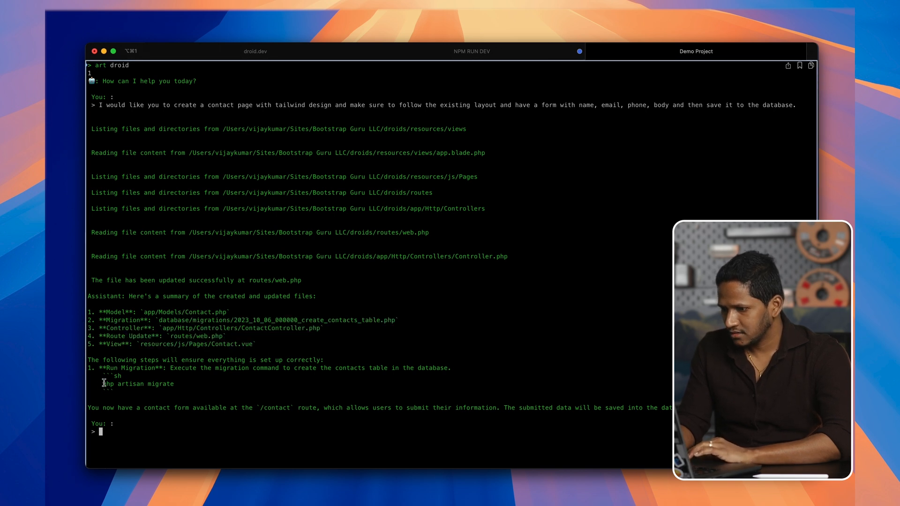
{"action": "left_click_drag", "start_coordinate": [109, 383], "coordinate": [174, 383]}
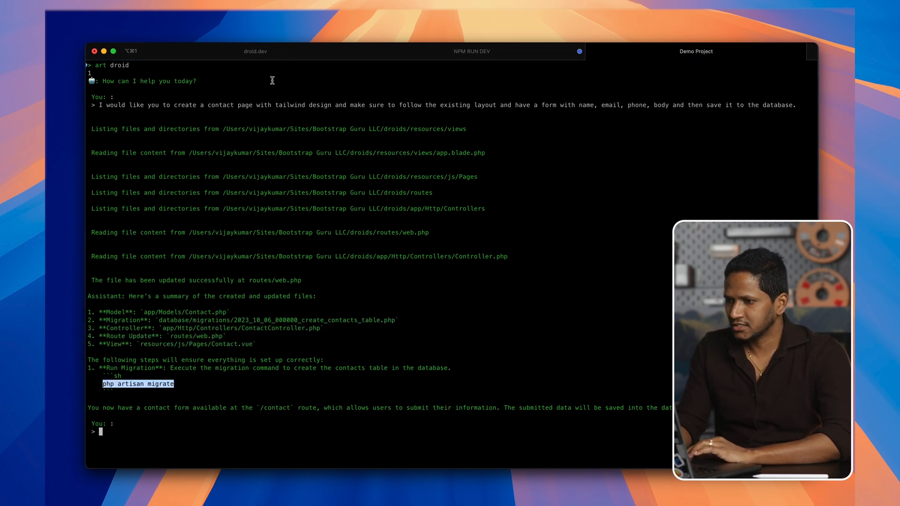
{"action": "left_click", "coordinate": [274, 51]}
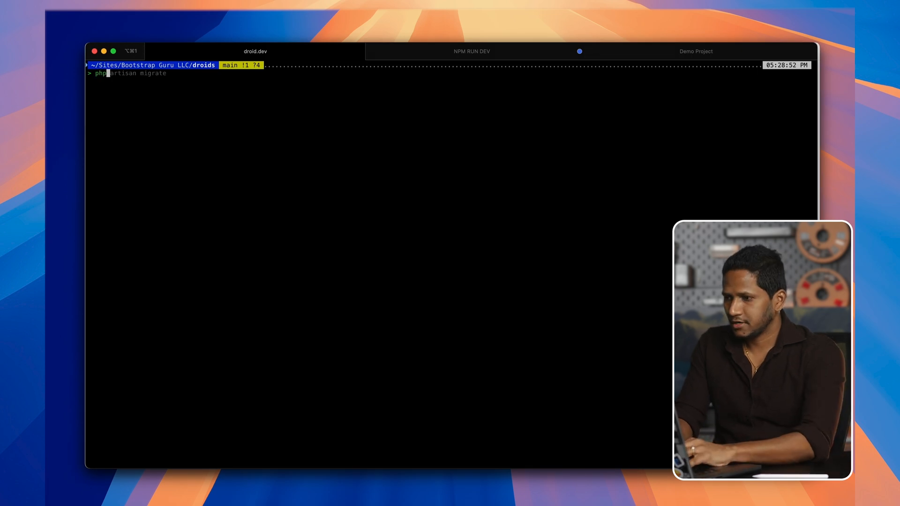
{"action": "type", "text": "php artisan migrate"}
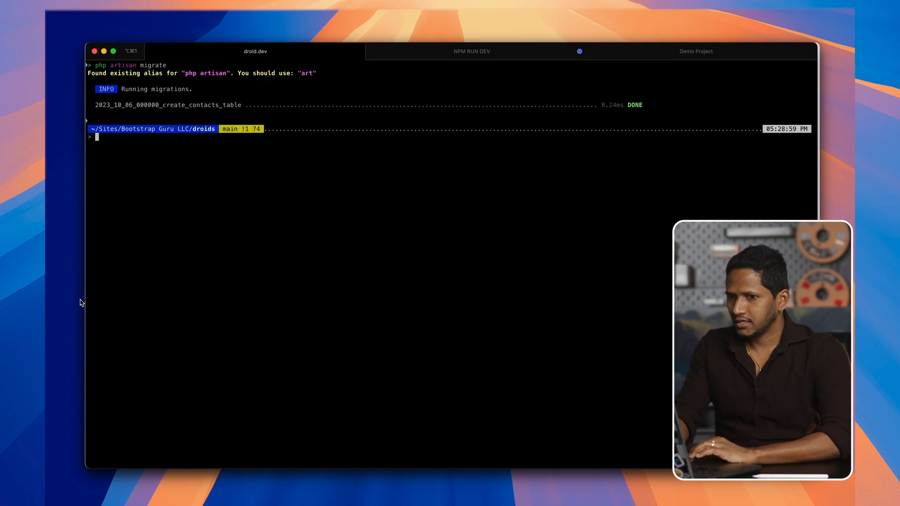
Refresh TablePlus to reveal the empty contacts table, then bring up the Contact Us form.
{"action": "key", "text": "super+Tab"}
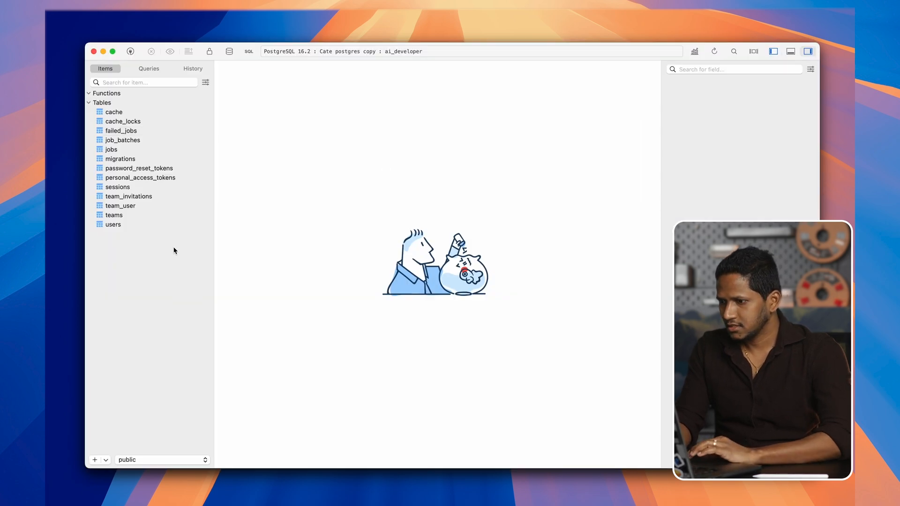
{"action": "key", "text": "super+r"}
{"action": "left_click", "coordinate": [119, 131]}
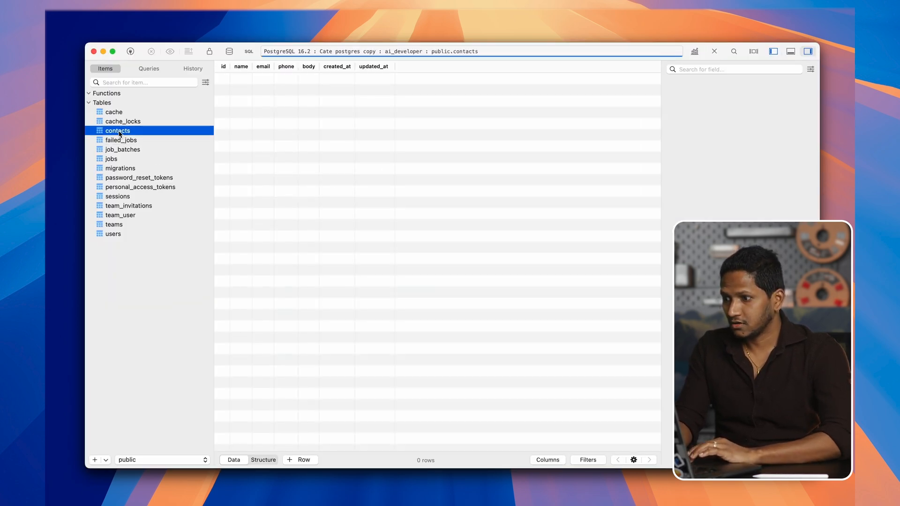
{"action": "key", "text": "super+Tab"}
{"action": "key", "text": "super+Tab"}
{"action": "key", "text": "super+Tab"}
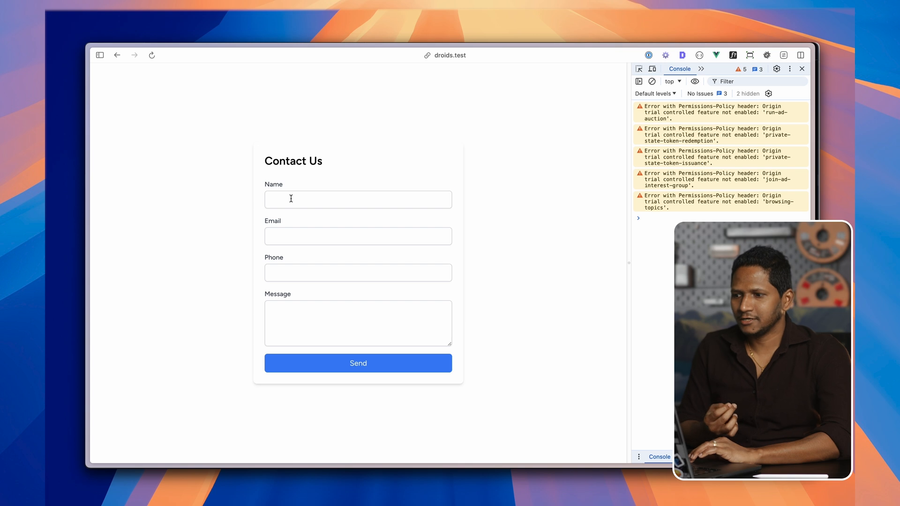
Fill Name and Email from saved autofill details and paste the phone number.
{"action": "left_click", "coordinate": [291, 200]}
{"action": "left_click", "coordinate": [288, 254]}
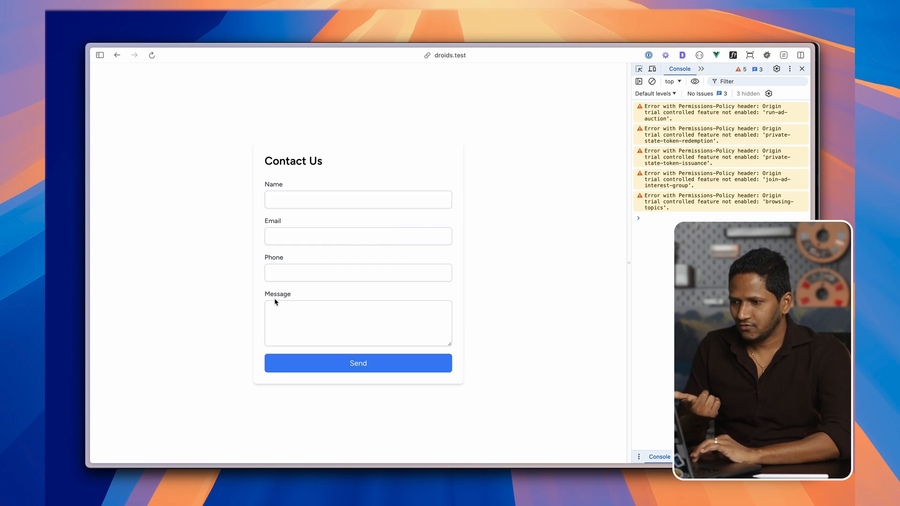
{"action": "left_click", "coordinate": [321, 197]}
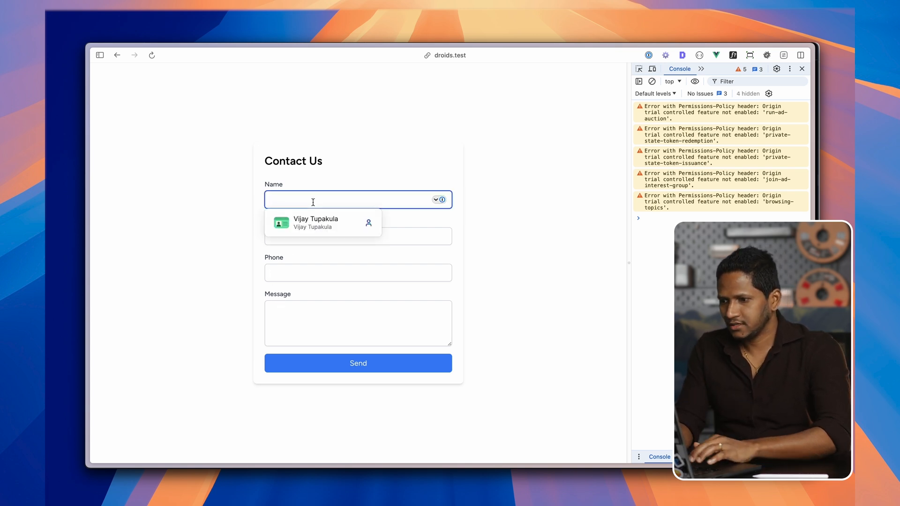
{"action": "left_click", "coordinate": [366, 220]}
{"action": "left_click", "coordinate": [304, 278]}
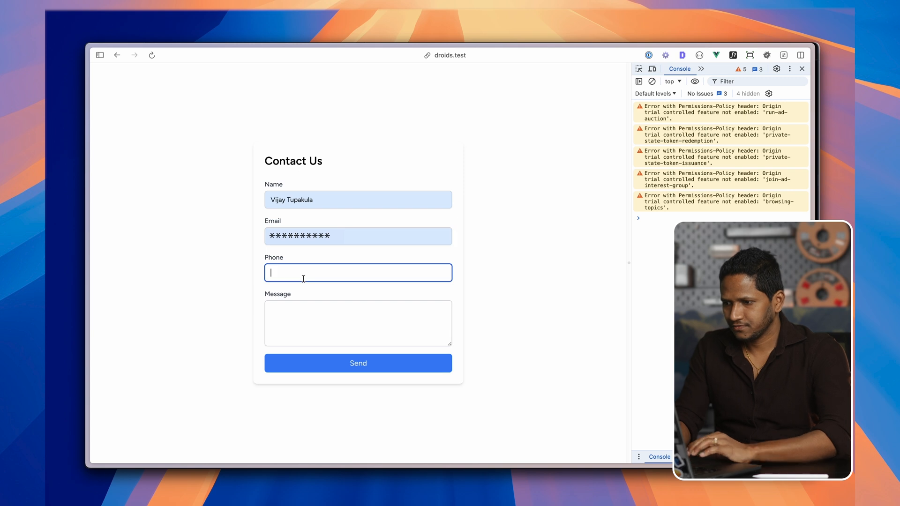
{"action": "key", "text": "super+v"}
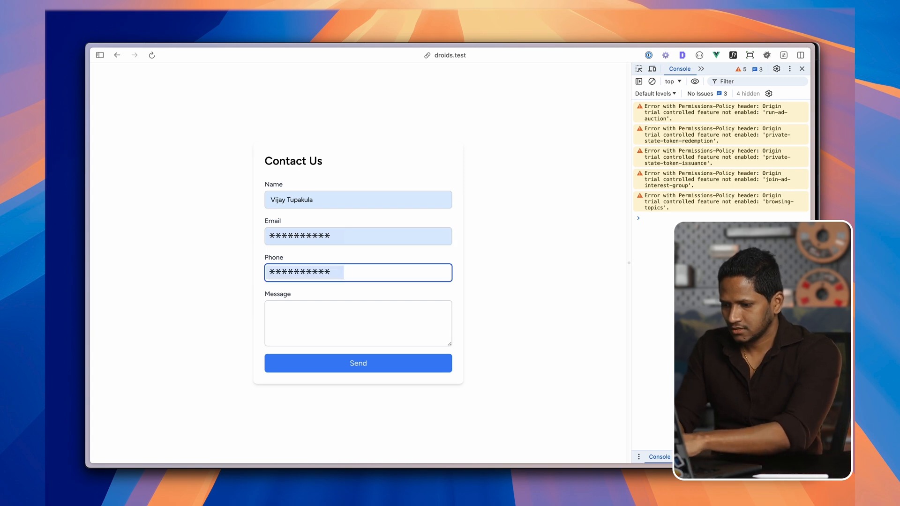
{"action": "key", "text": "Tab"}
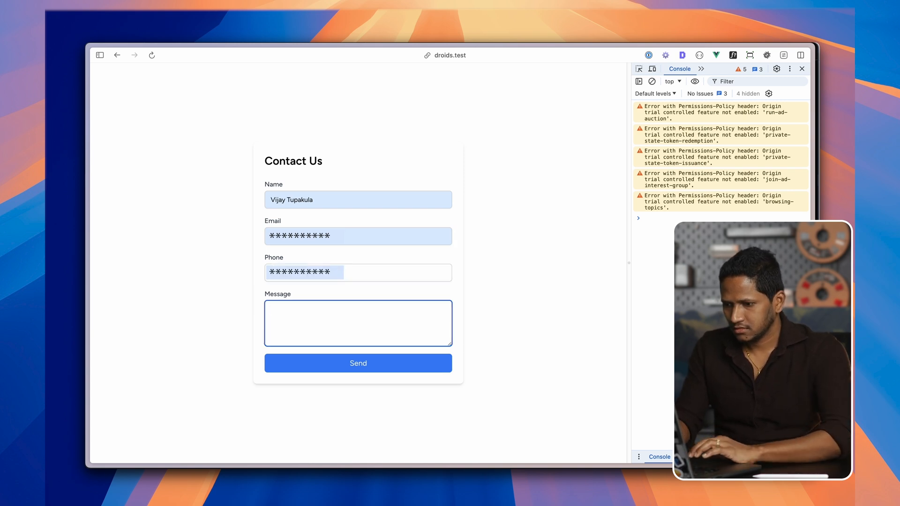
{"action": "type", "text": "Hello, I am"}
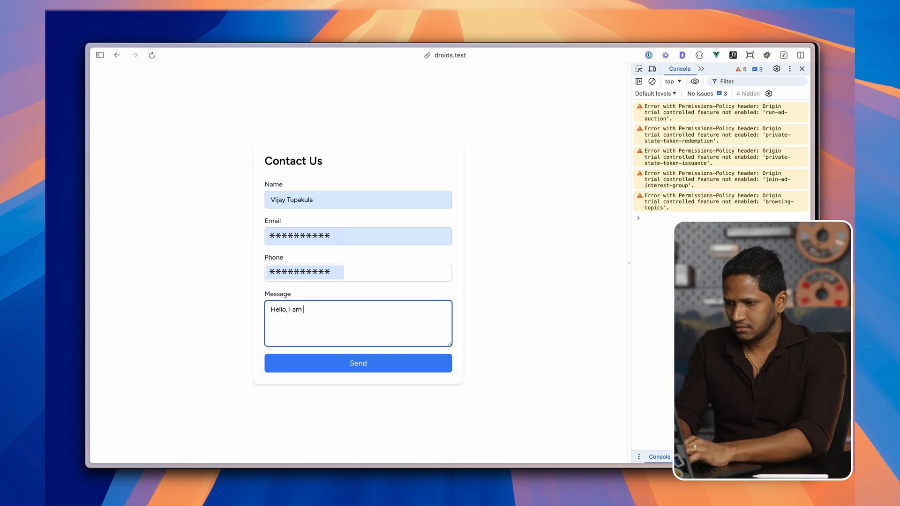
{"action": "type", "text": " trying to reach"}
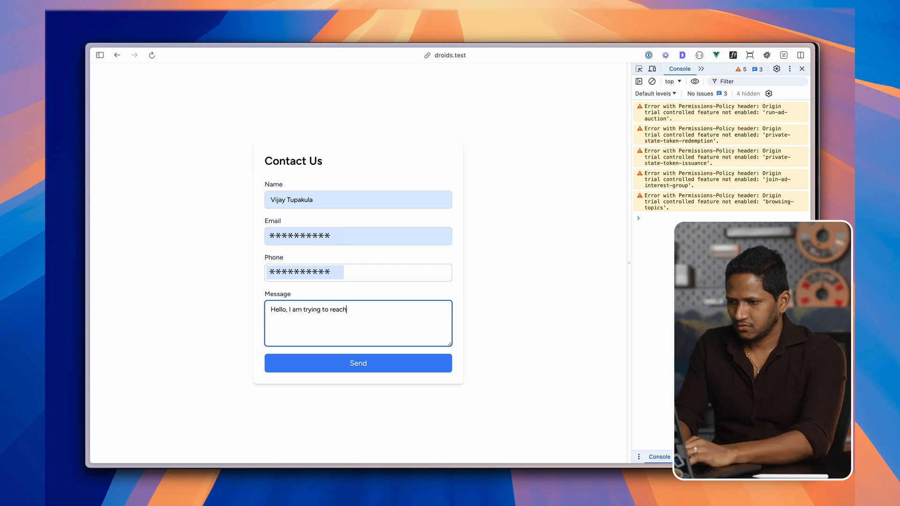
{"action": "type", "text": " you."}
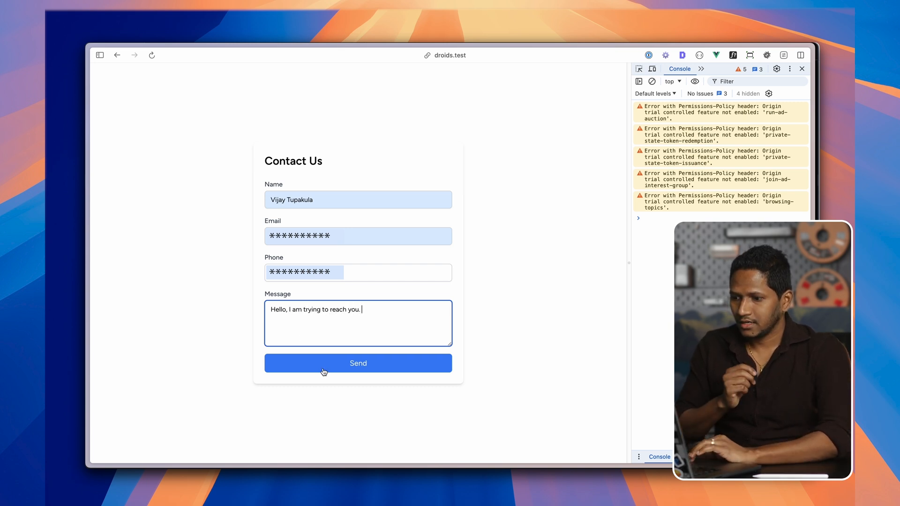
Send the form with message 'Hello, I am trying to reach you.' and refresh TablePlus for the new row.
{"action": "left_click", "coordinate": [359, 365]}
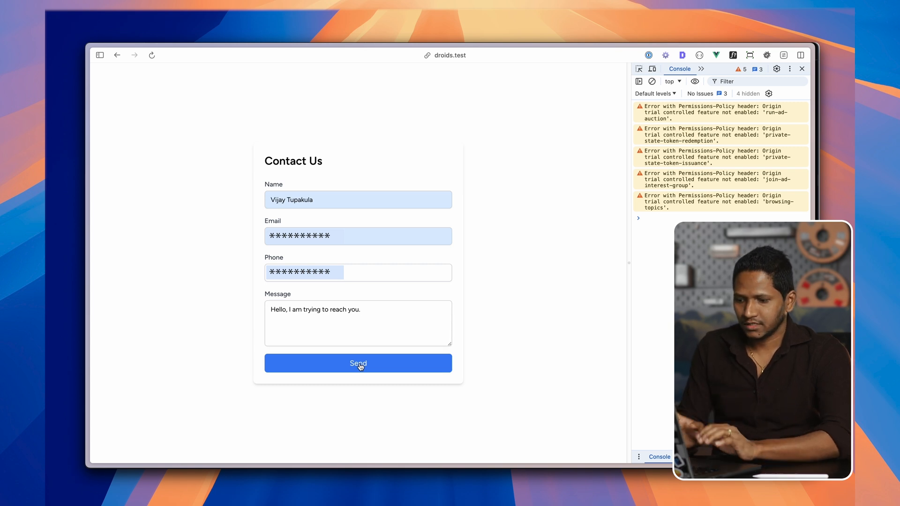
{"action": "key", "text": "super+Tab"}
{"action": "key", "text": "super+Tab"}
{"action": "key", "text": "super+Tab"}
{"action": "key", "text": "super+r"}
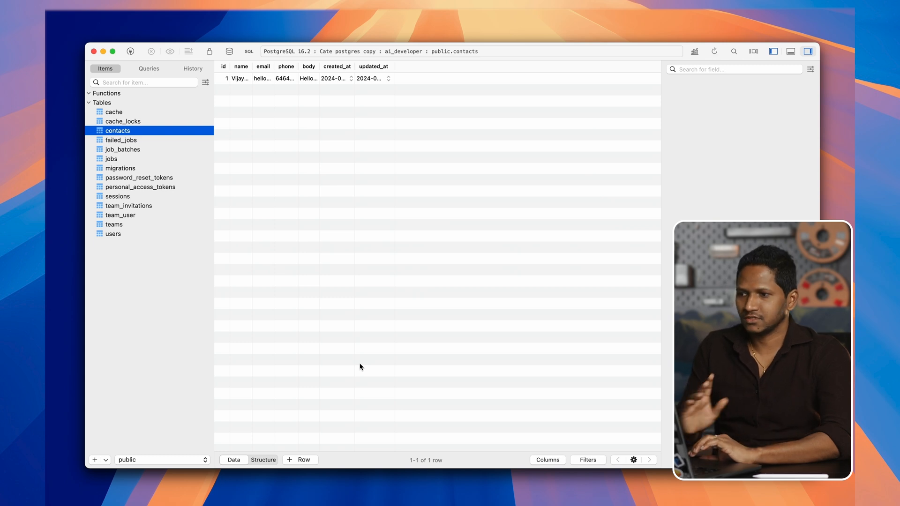
Leave TablePlus with its one contact row and return to the droid assistant's terminal session.
{"action": "key", "text": "super+Tab"}
{"action": "key", "text": "super+Tab"}
{"action": "key", "text": "super+Tab"}
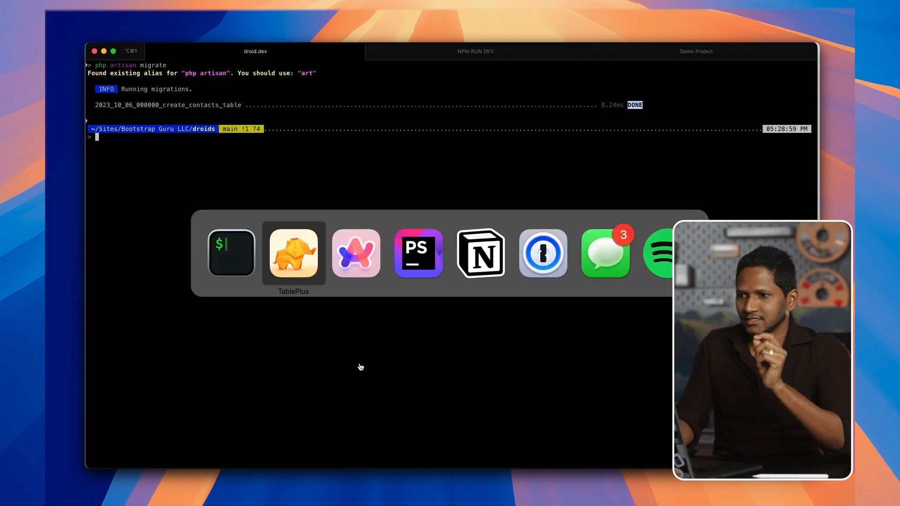
{"action": "key", "text": "super+Tab"}
{"action": "key", "text": "super+Tab"}
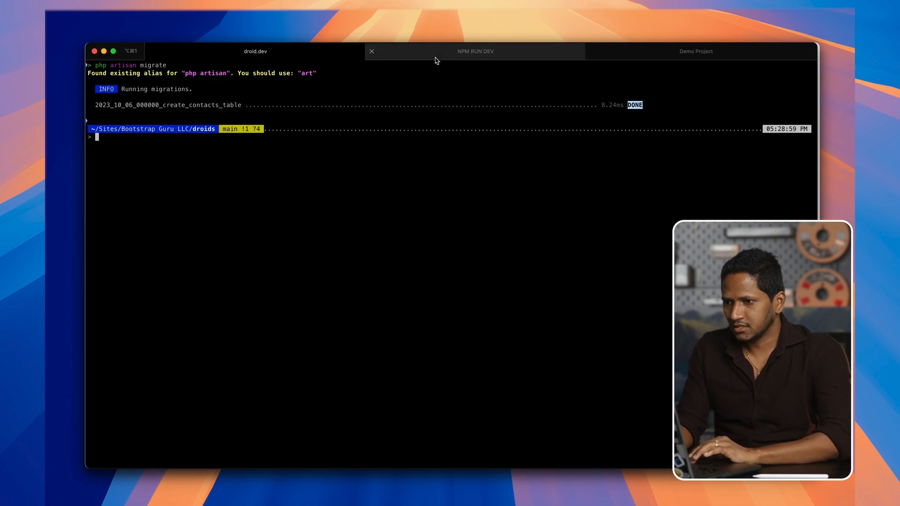
{"action": "left_click", "coordinate": [653, 62]}
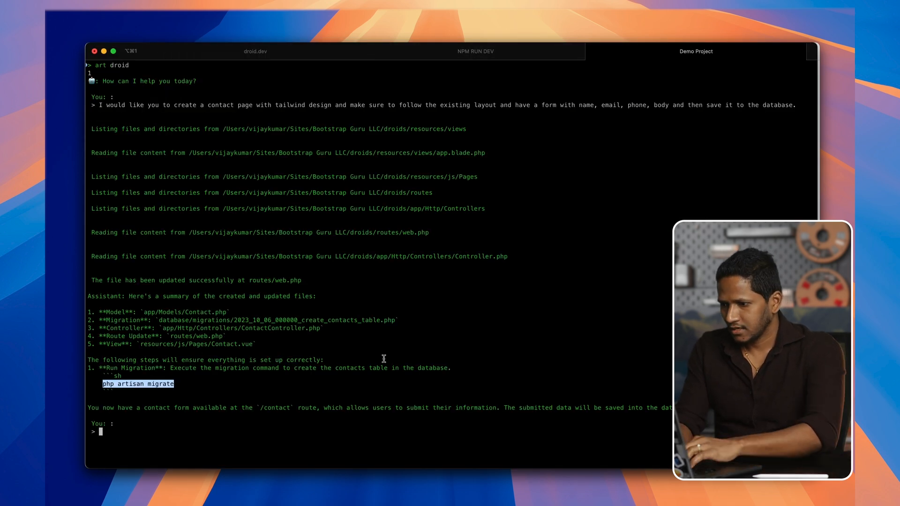
{"action": "type", "text": "I dont see"}
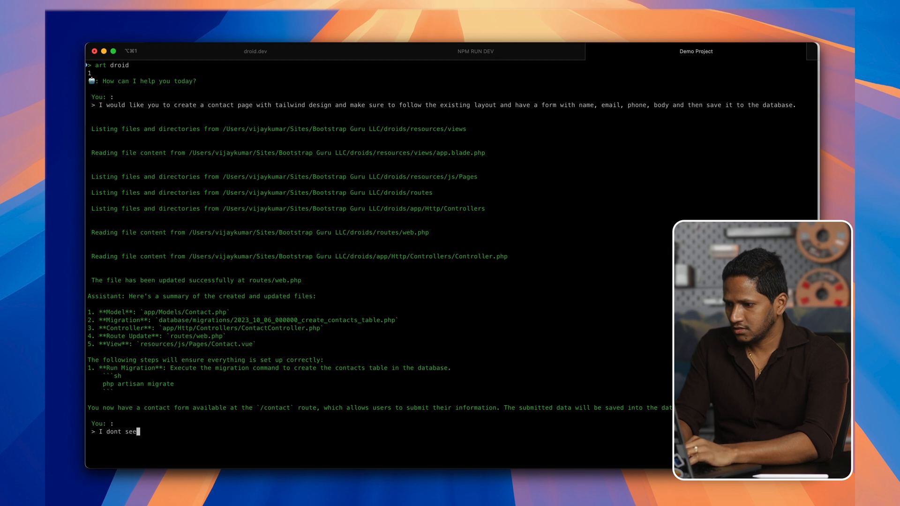
{"action": "type", "text": " a success message on the contact page, make sure to add that"}
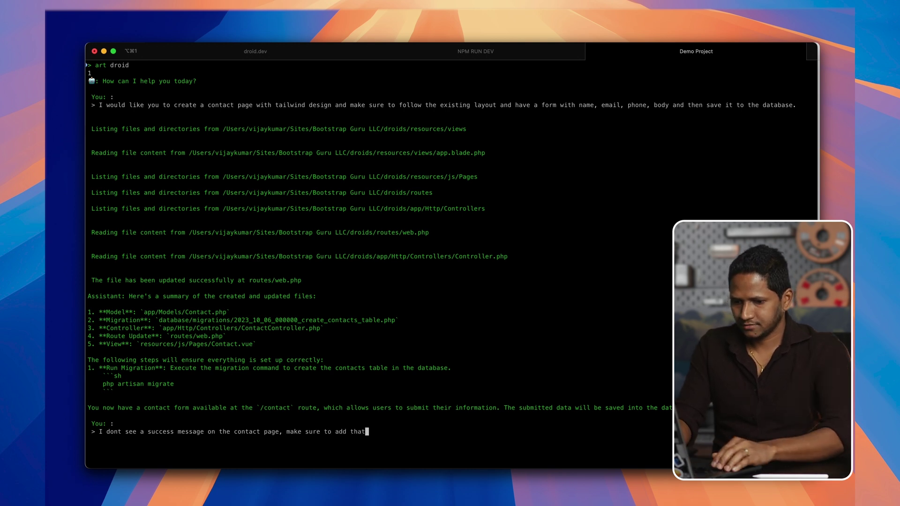
Ask the assistant for the missing success message, then grab the flash TypeError from the browser console.
{"action": "key", "text": "Return"}
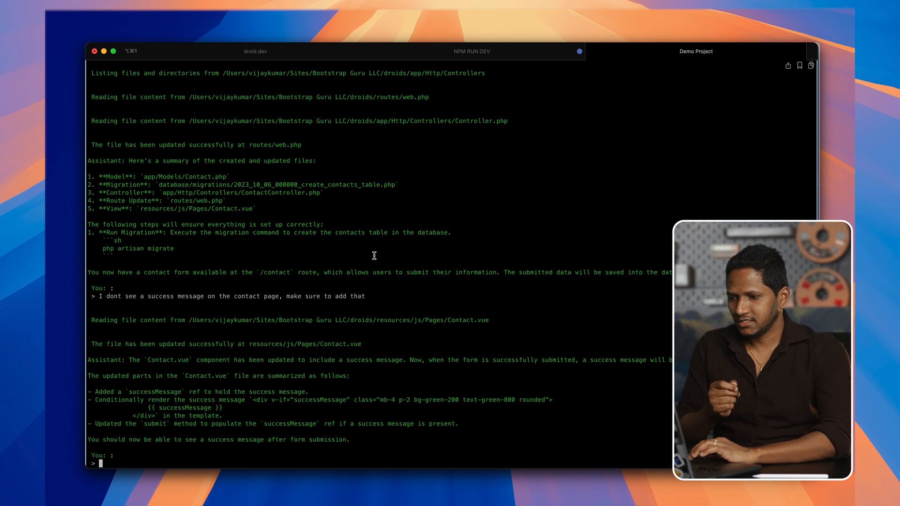
{"action": "key", "text": "super+Tab"}
{"action": "key", "text": "super+Tab"}
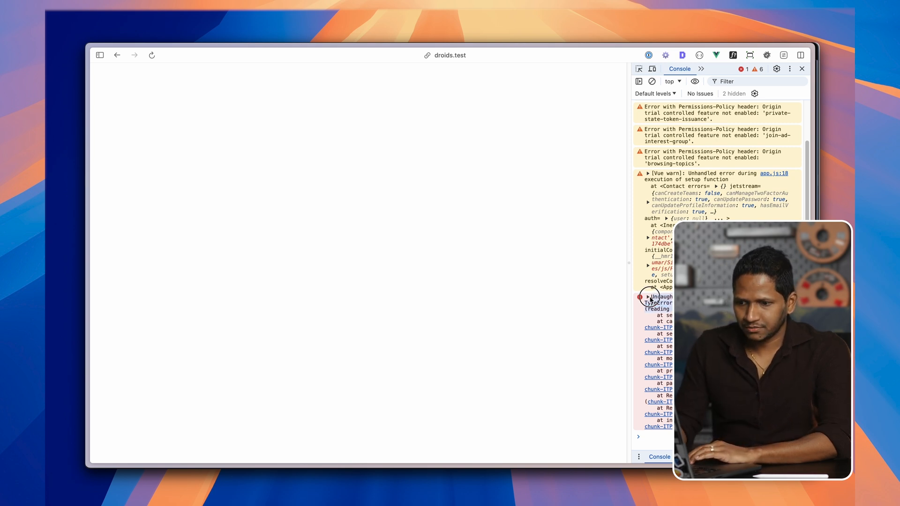
{"action": "key", "text": "super+Tab"}
Send the flash TypeError to the assistant and return to the empty Contact Us form to retest.
{"action": "type", "text": "Contact.vue:47 Uncaught (in promise) TypeError: Cannot read properties of undefined (reading 'flash')"}
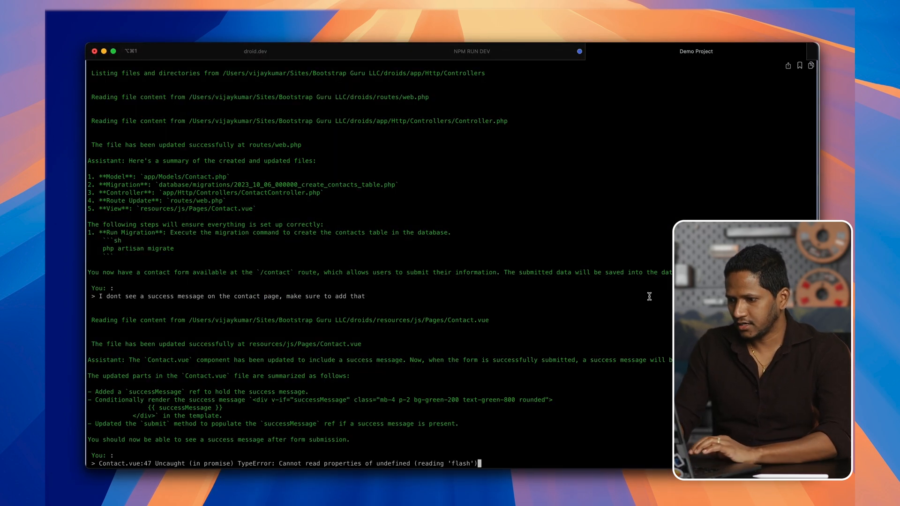
{"action": "key", "text": "Return"}
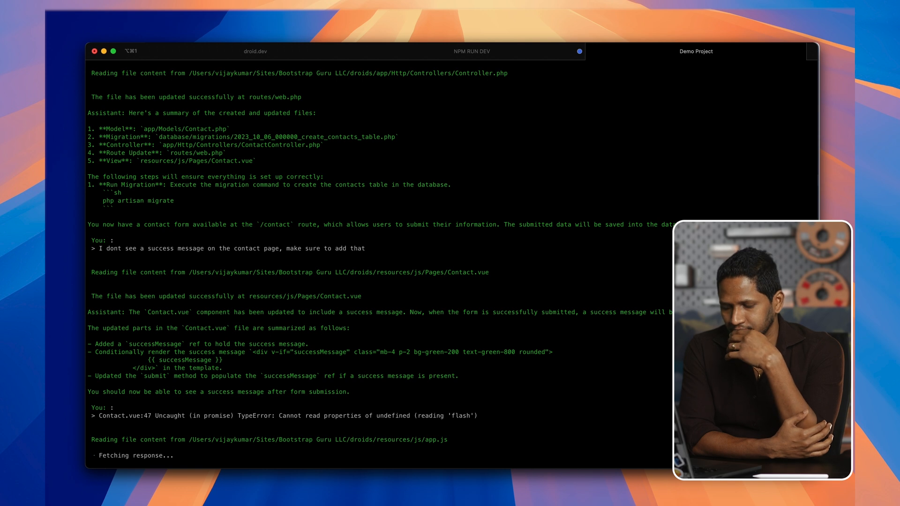
{"action": "key", "text": "super+Tab"}
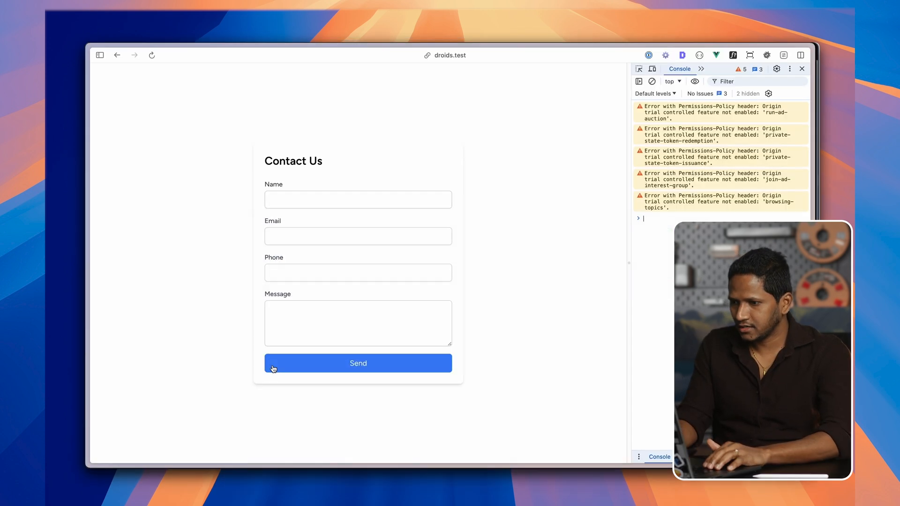
{"action": "left_click", "coordinate": [333, 199]}
Submit the Contact Us form with autofilled name, email, phone and a second-submission message.
{"action": "key", "text": "Return"}
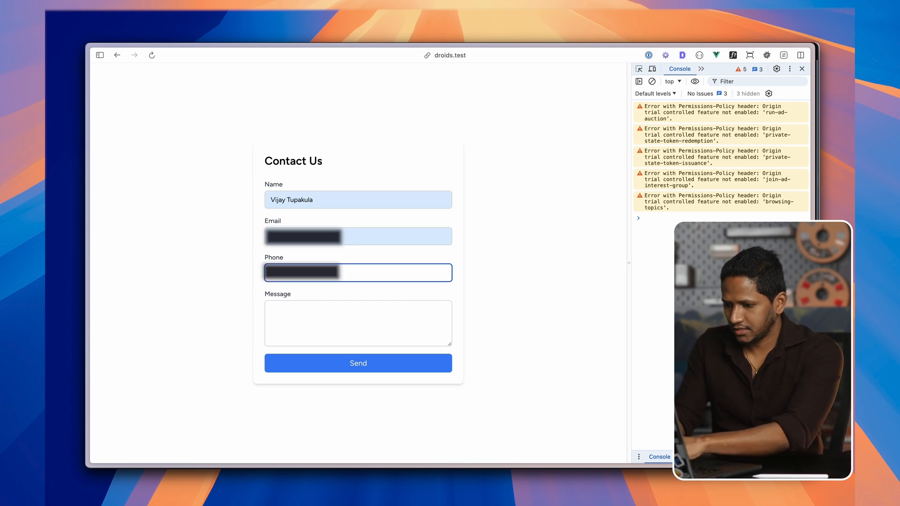
{"action": "key", "text": "Tab"}
{"action": "type", "text": "Hey,"}
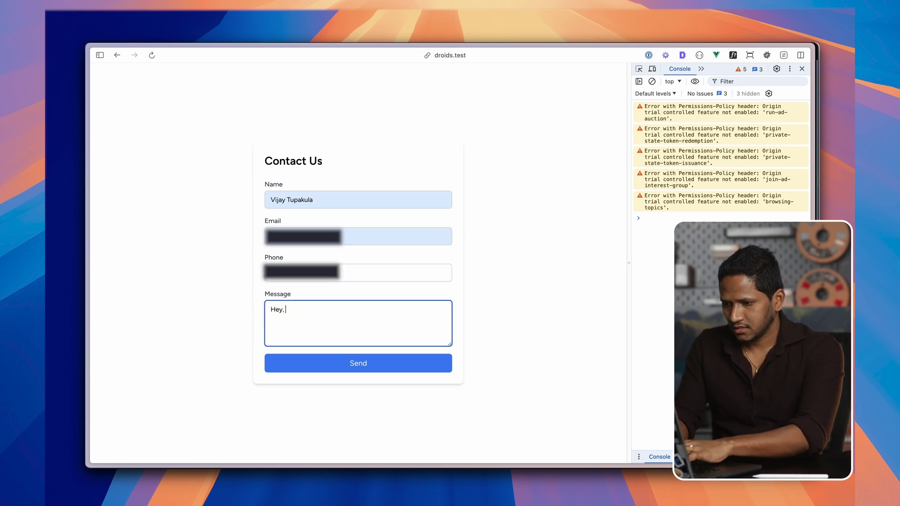
{"action": "type", "text": "This is my second submission"}
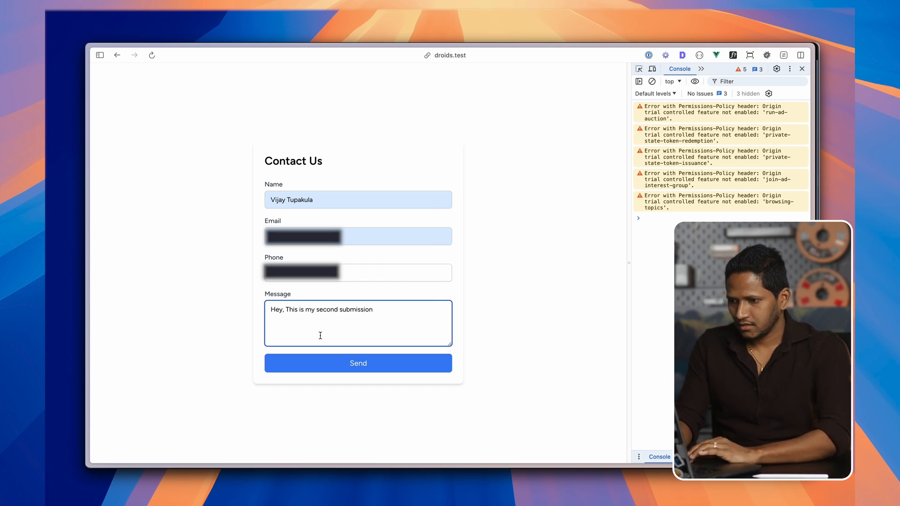
{"action": "left_click", "coordinate": [337, 367]}
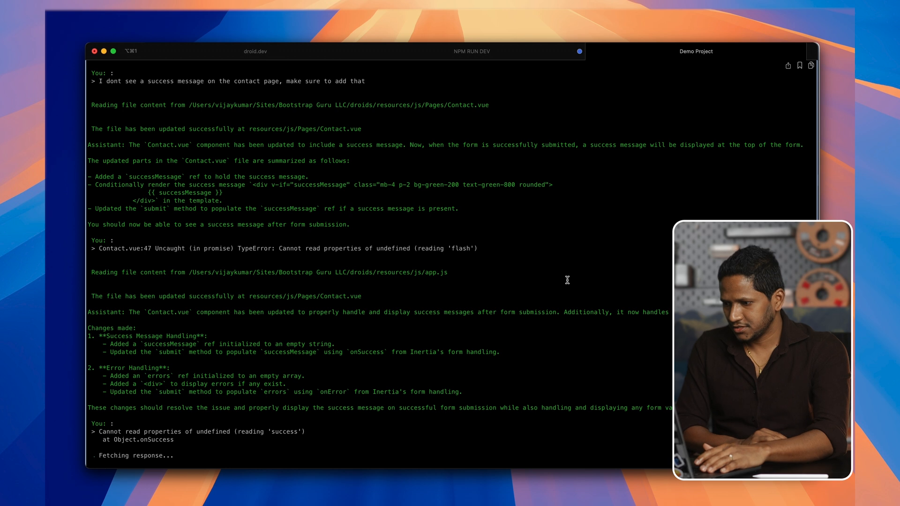
{"action": "key", "text": "super+Tab"}
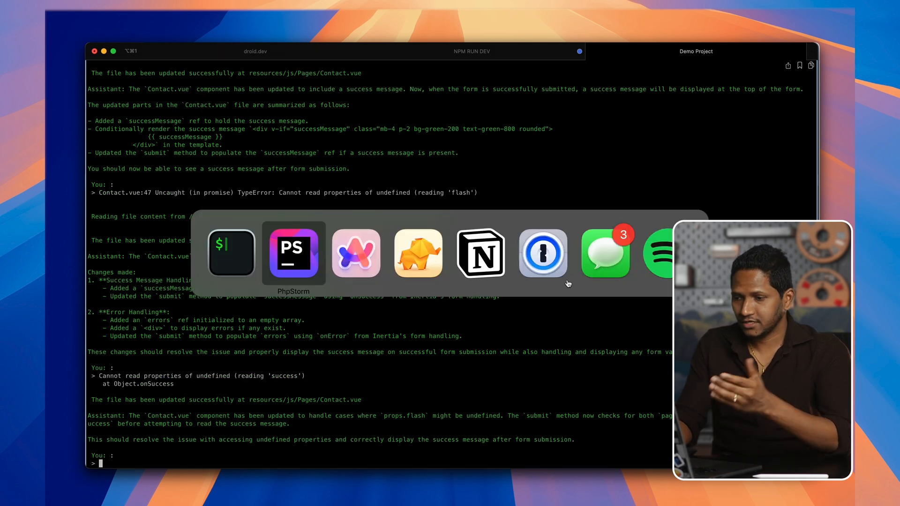
{"action": "key", "text": "super+Tab"}
Resubmit the form with saved details and the message 'hey, This is third time', then head to PhpStorm.
{"action": "left_click", "coordinate": [359, 200]}
{"action": "key", "text": "Down"}
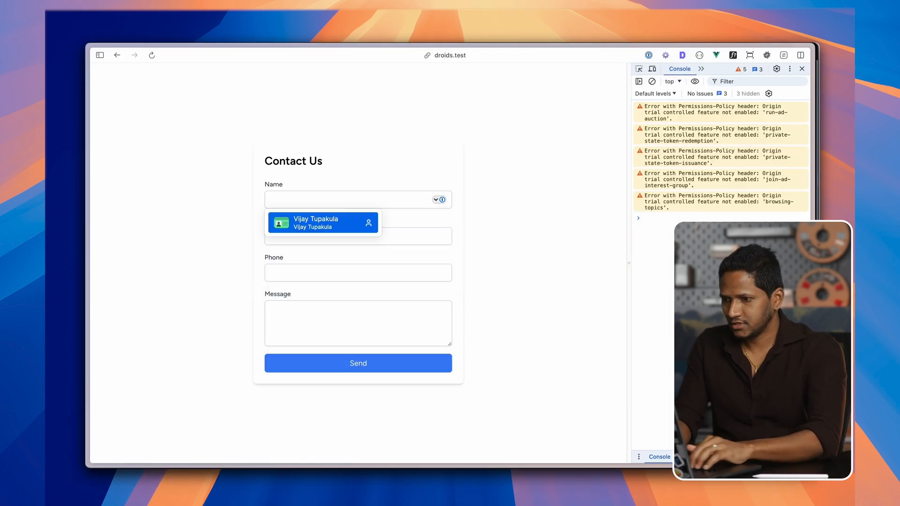
{"action": "key", "text": "Return"}
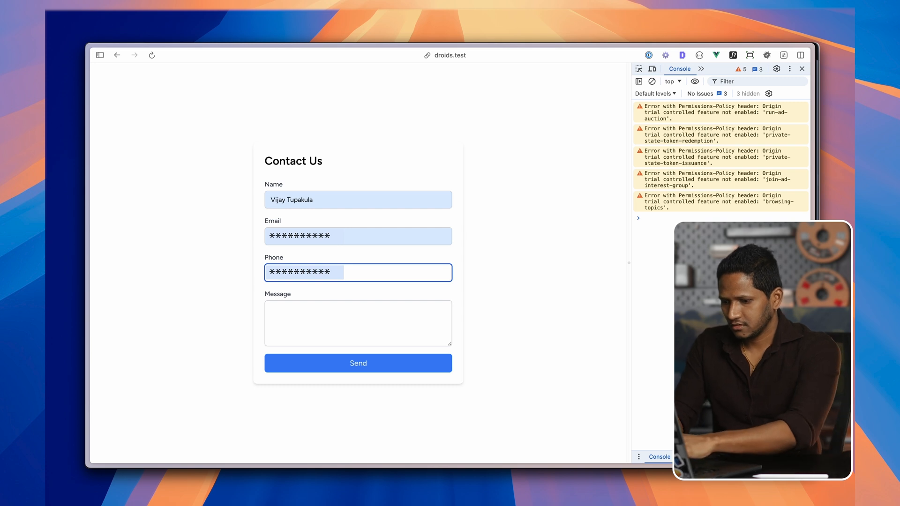
{"action": "key", "text": "Tab"}
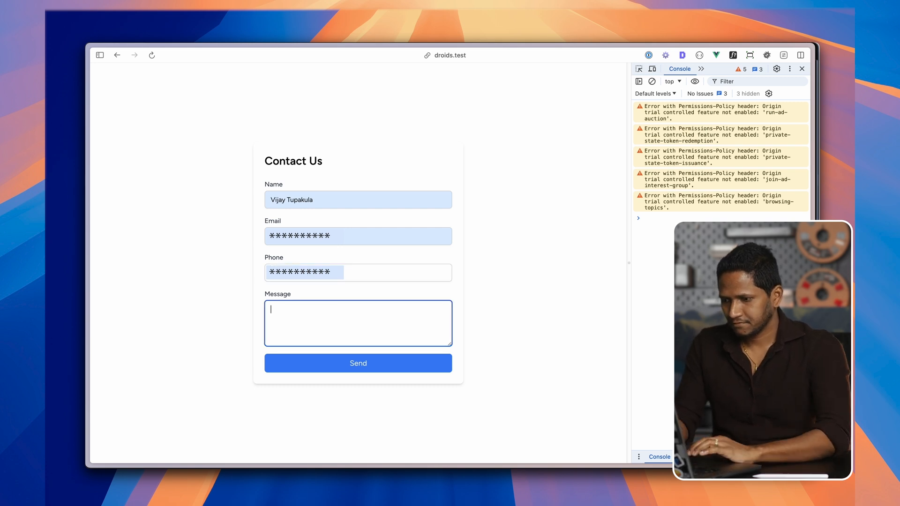
{"action": "type", "text": "hey, This is "}
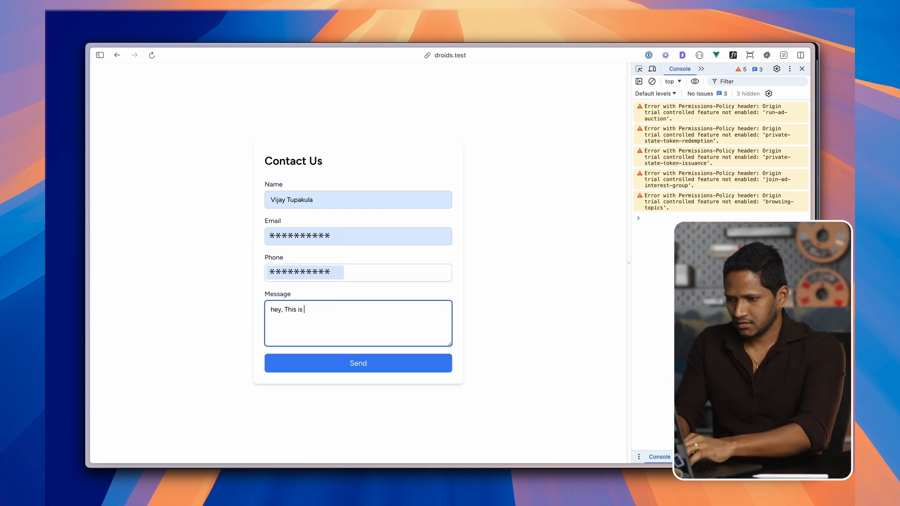
{"action": "type", "text": "third time"}
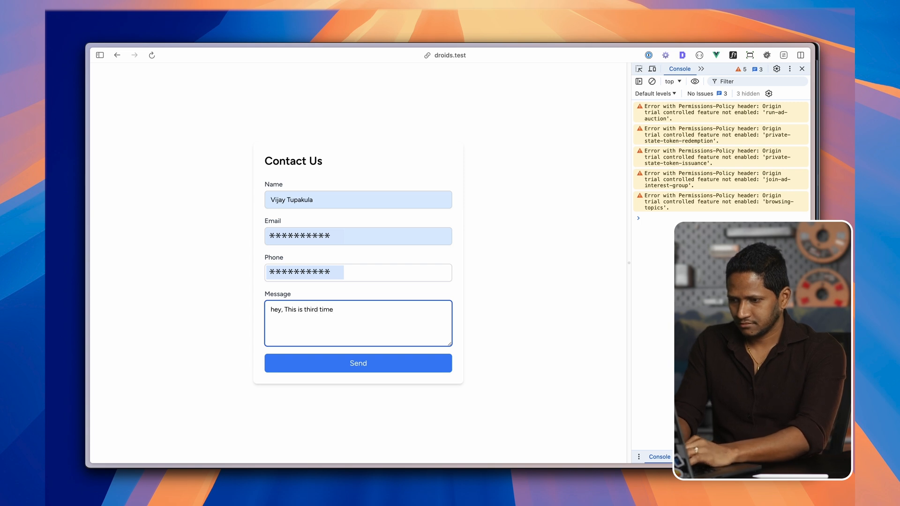
{"action": "left_click", "coordinate": [356, 364]}
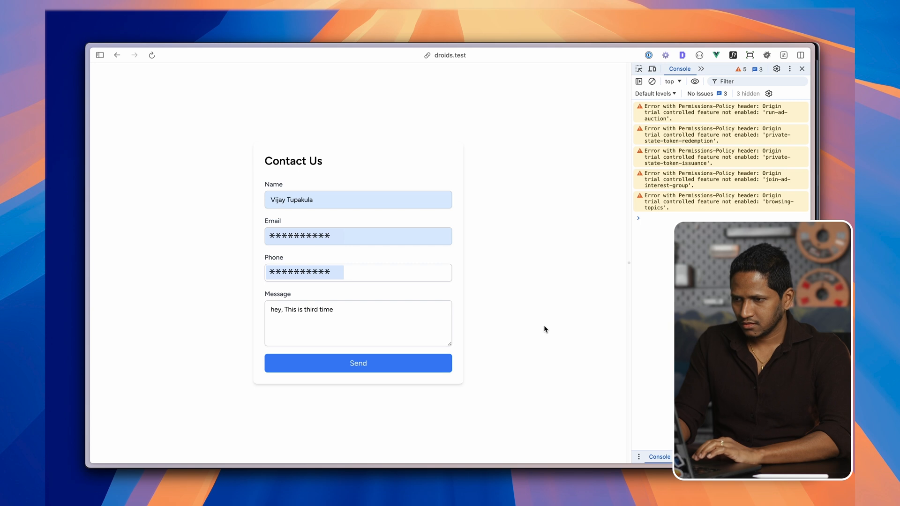
{"action": "key", "text": "super+Tab"}
{"action": "key", "text": "super+Tab"}
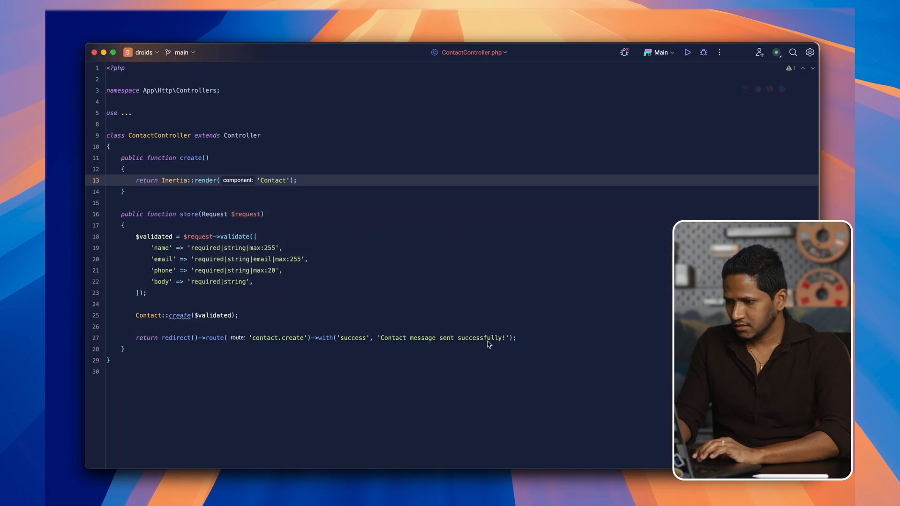
Ask the terminal assistant to make ContactController pass the success flash message, then return to Arc.
{"action": "left_click", "coordinate": [295, 341]}
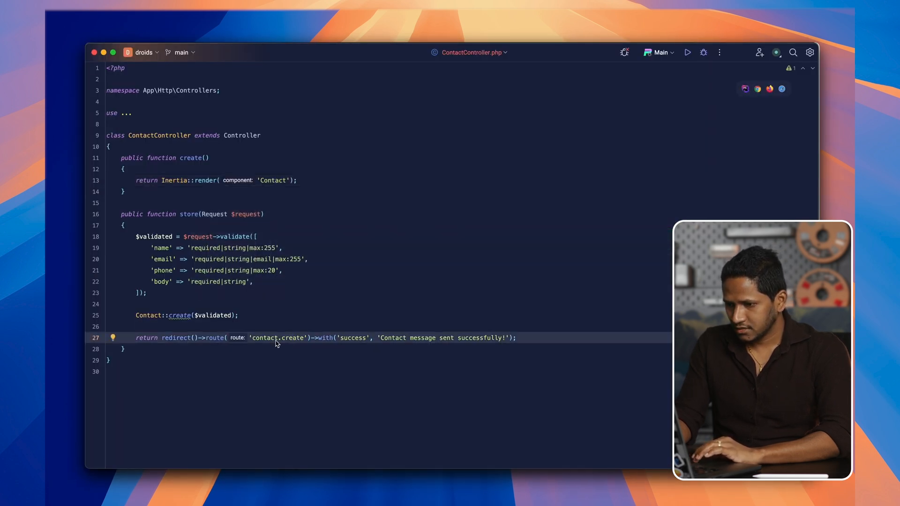
{"action": "key", "text": "super+Tab"}
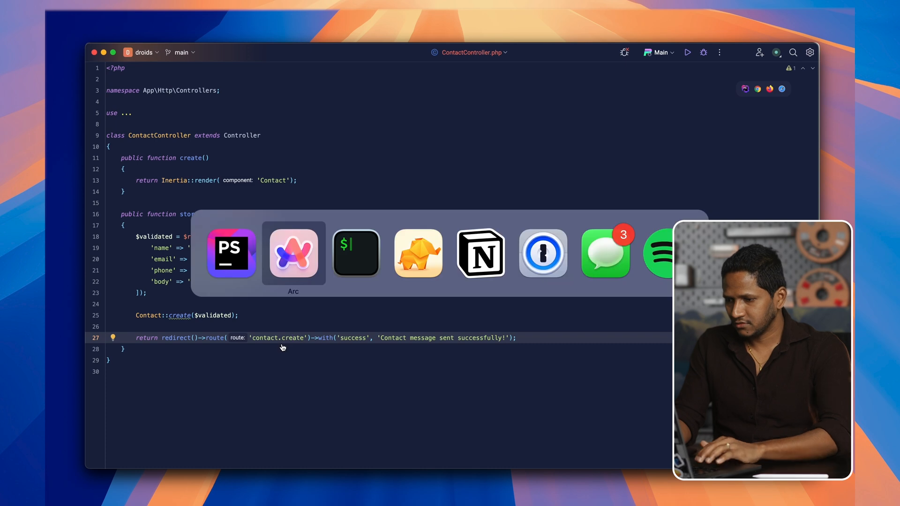
{"action": "key", "text": "super+Tab"}
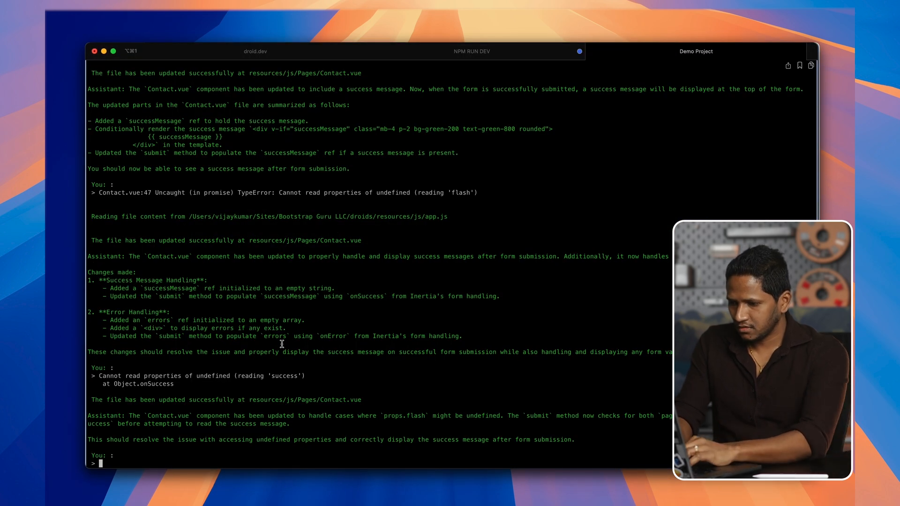
{"action": "type", "text": "make sure to update the other files too when you fix the contact "}
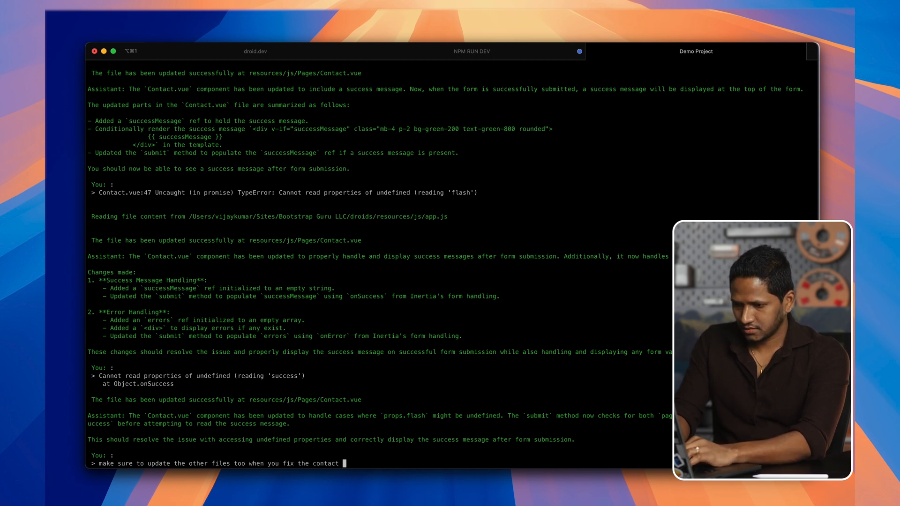
{"action": "type", "text": ".vue file "}
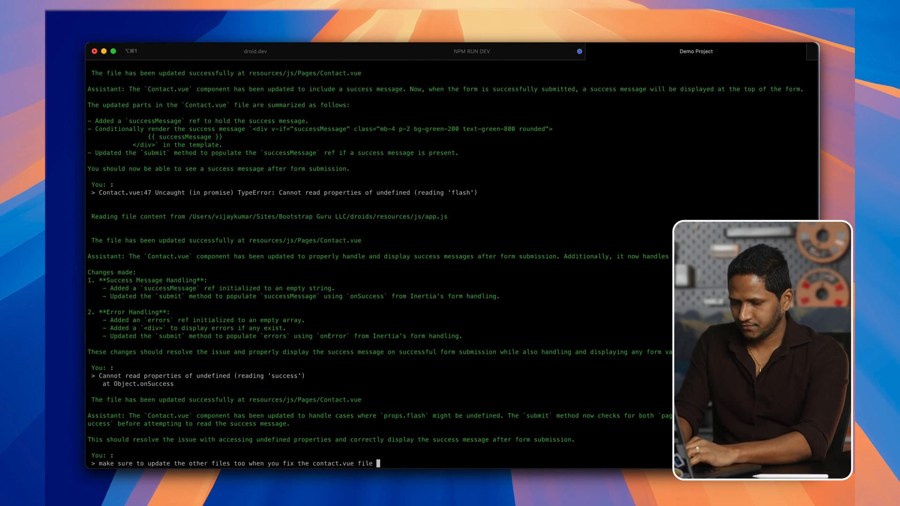
{"action": "type", "text": ", its not showing "}
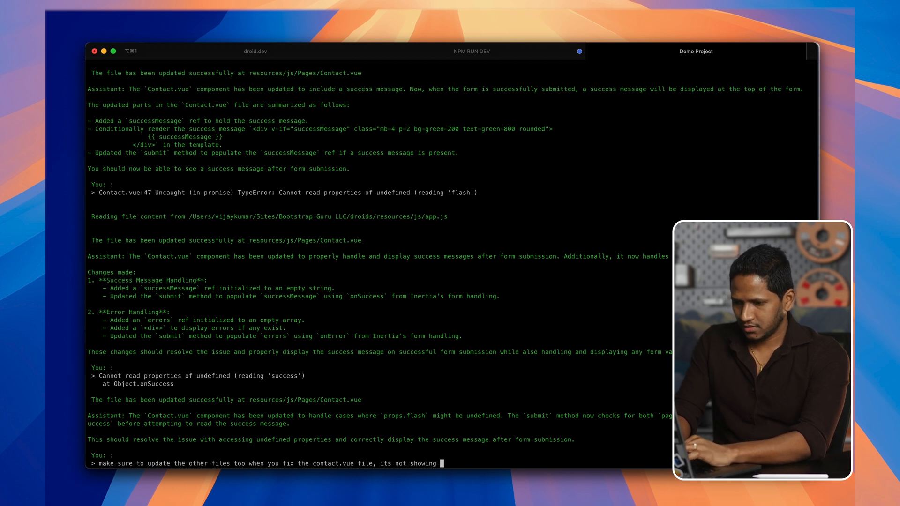
{"action": "type", "text": "any success"}
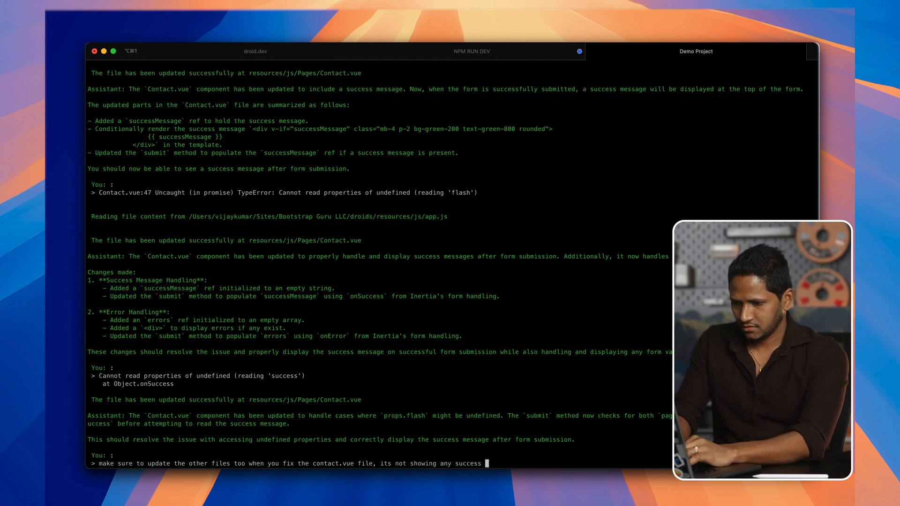
{"action": "type", "text": "age"}
{"action": "key", "text": "Return"}
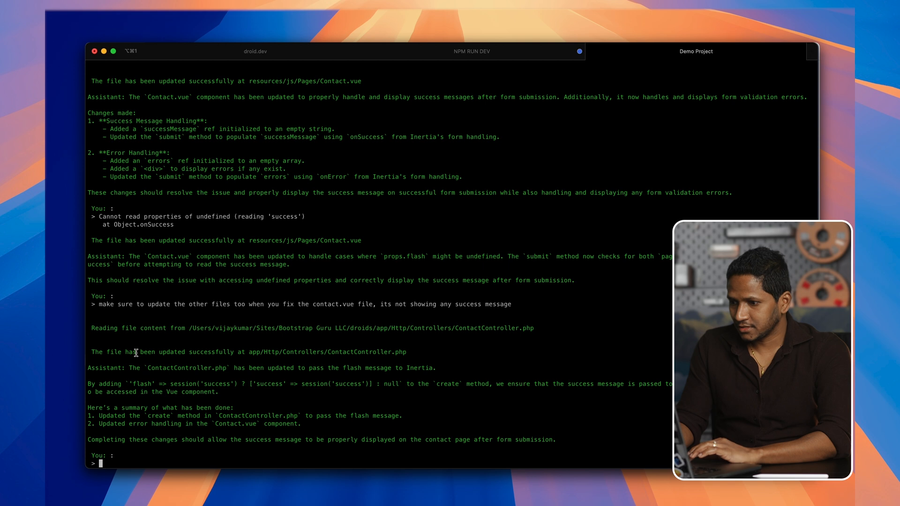
{"action": "key", "text": "super+Tab"}
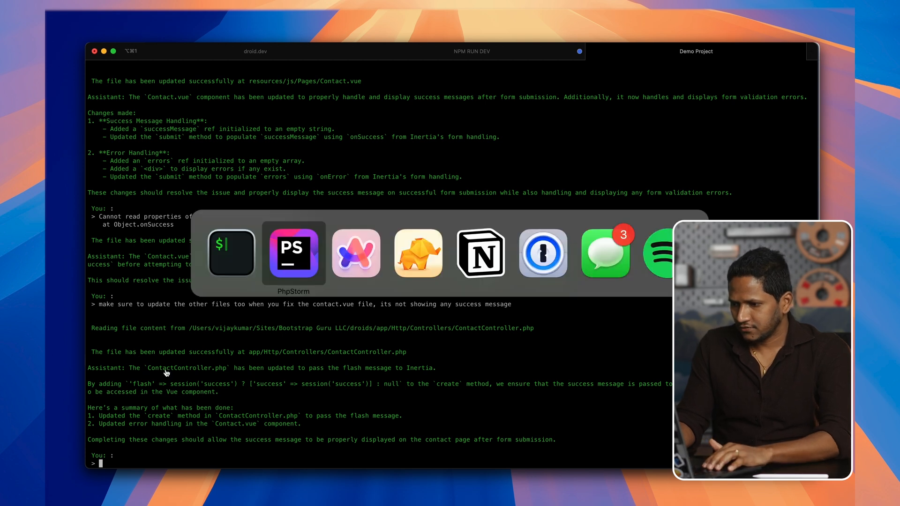
{"action": "key", "text": "super+Tab"}
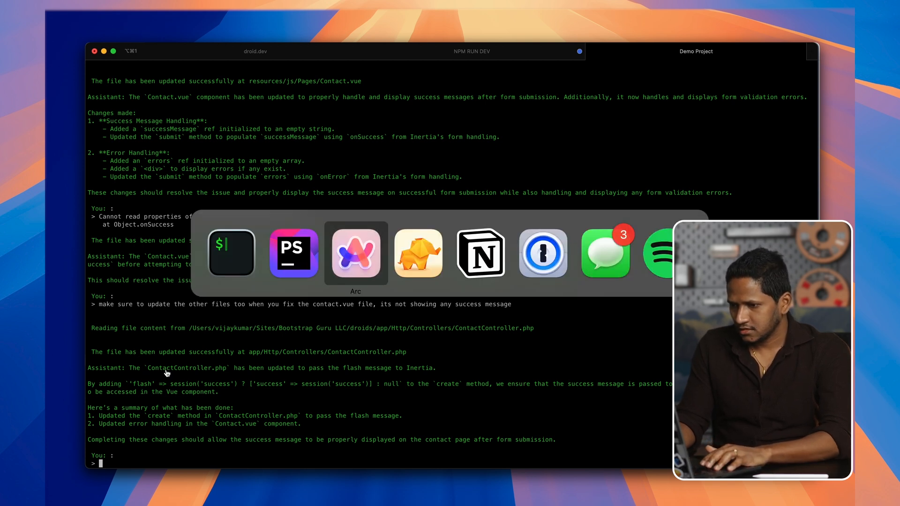
Resend the contact form and confirm the 'Contact message sent successfully!' line appears.
{"action": "left_click", "coordinate": [341, 363]}
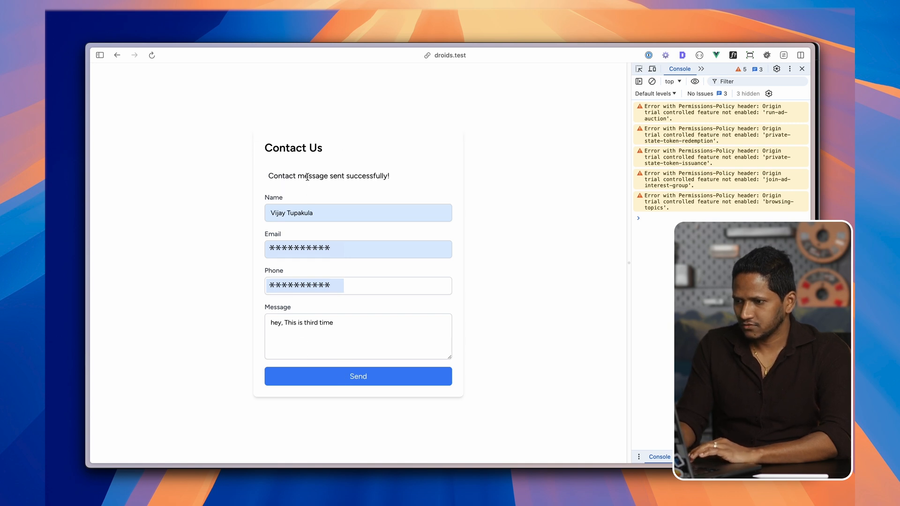
{"action": "triple_click", "coordinate": [307, 177]}
{"action": "left_click", "coordinate": [362, 189]}
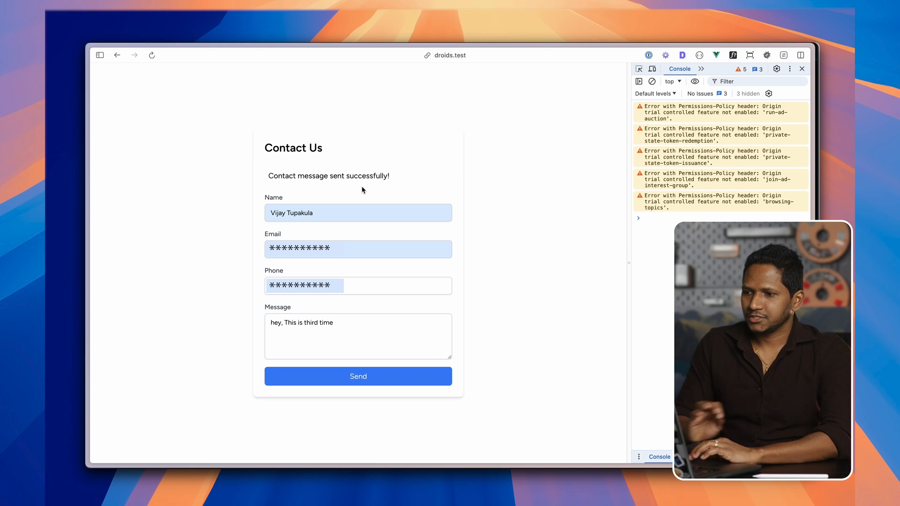
Visit the droids.test login page and look over its form text.
{"action": "left_click", "coordinate": [461, 55]}
{"action": "key", "text": "Return"}
{"action": "left_click", "coordinate": [497, 203]}
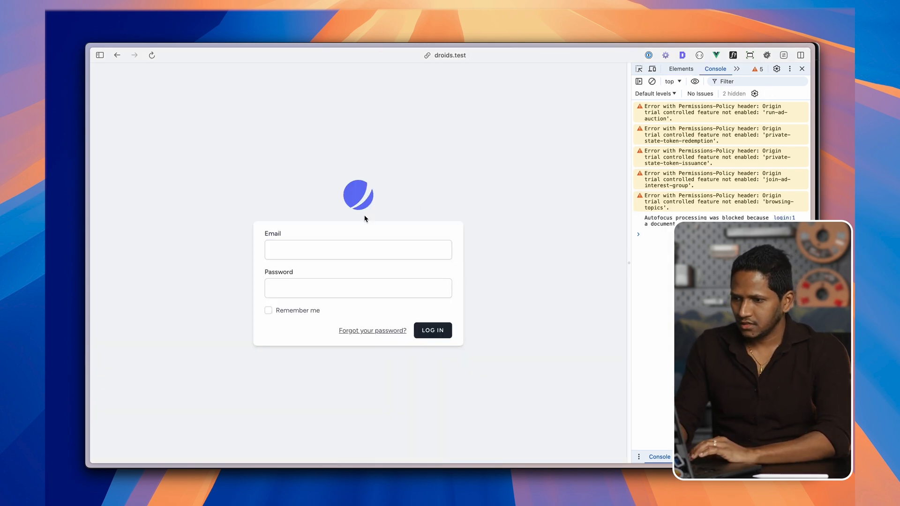
{"action": "left_click_drag", "start_coordinate": [247, 201], "coordinate": [422, 325]}
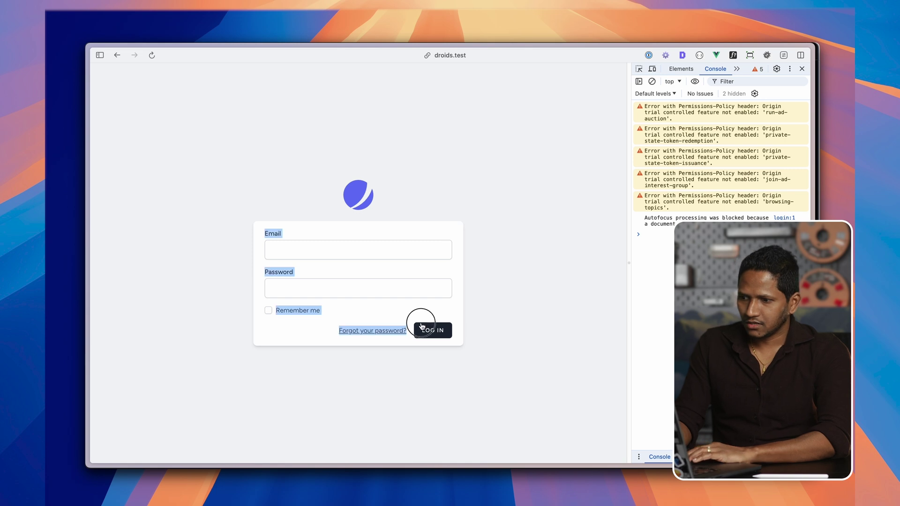
{"action": "left_click", "coordinate": [509, 347]}
Load /contact and /login, then drag the login tab into a split view beside the contact page.
{"action": "key", "text": "super+l"}
{"action": "type", "text": "/cont"}
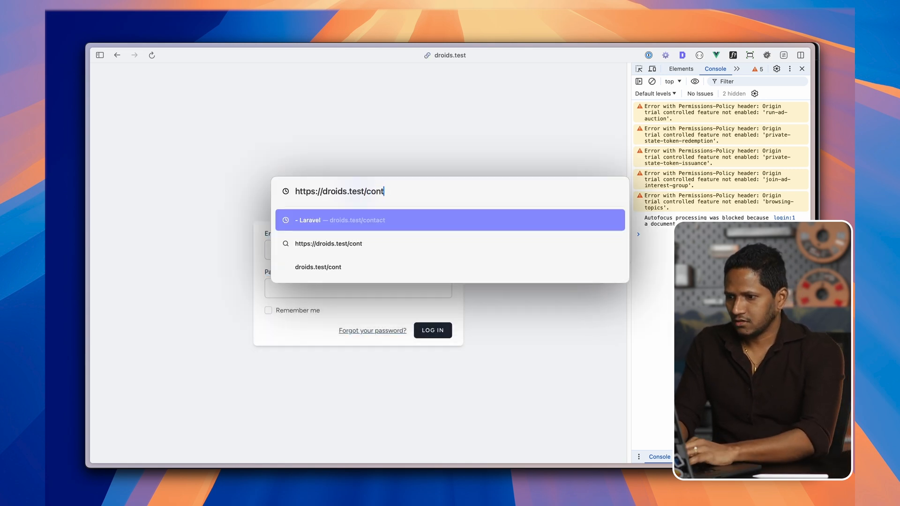
{"action": "type", "text": "act"}
{"action": "key", "text": "Return"}
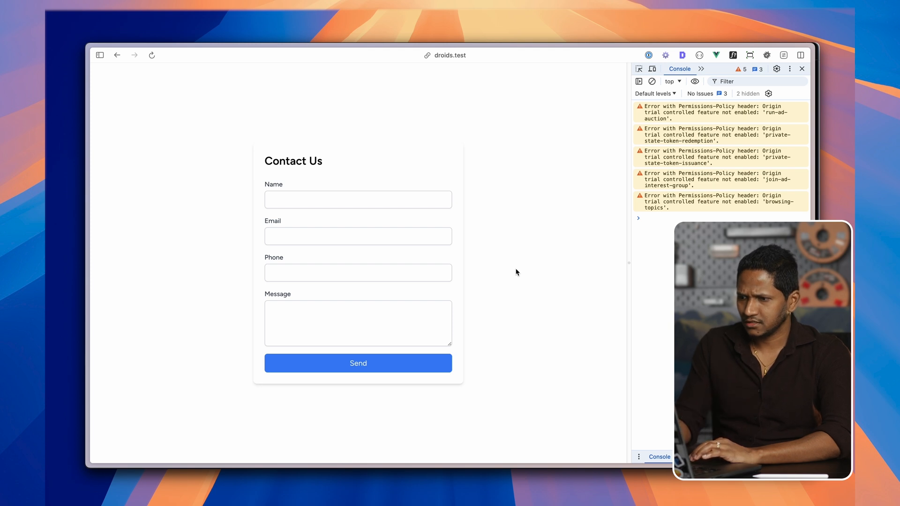
{"action": "key", "text": "super+l"}
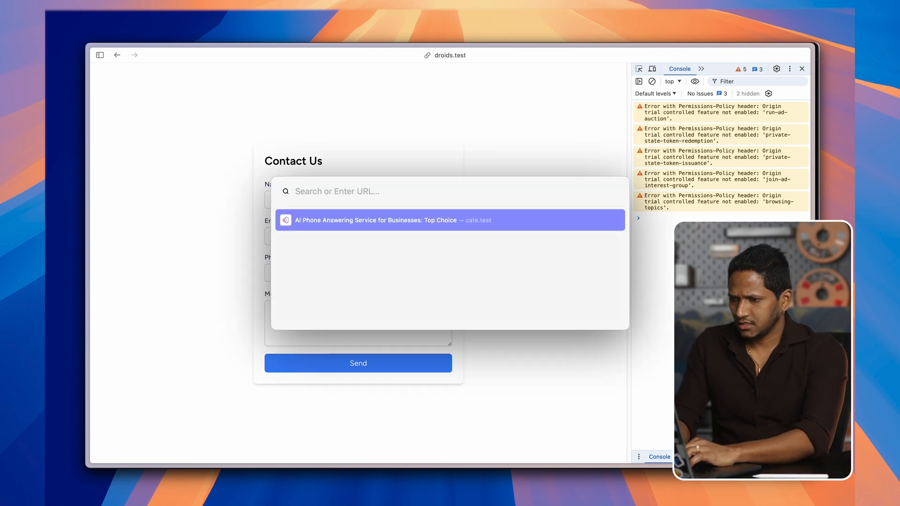
{"action": "type", "text": "droids.test"}
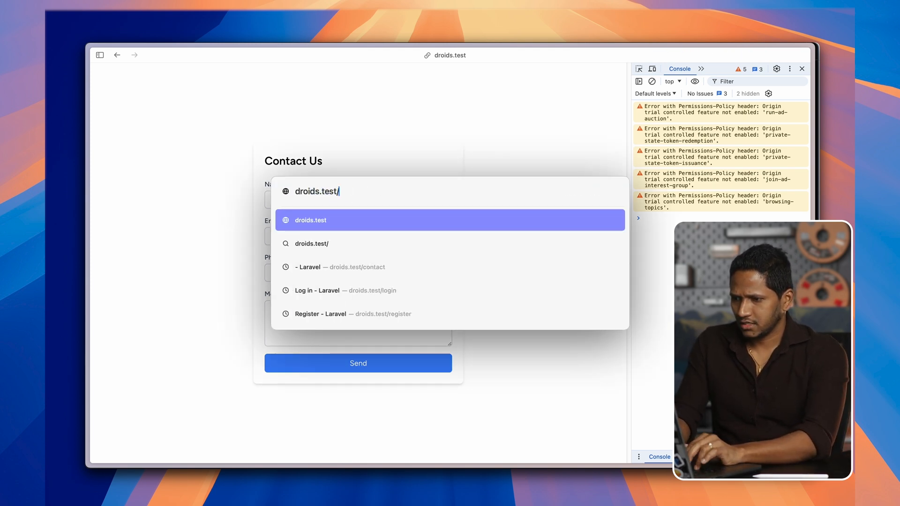
{"action": "type", "text": "/login"}
{"action": "key", "text": "Return"}
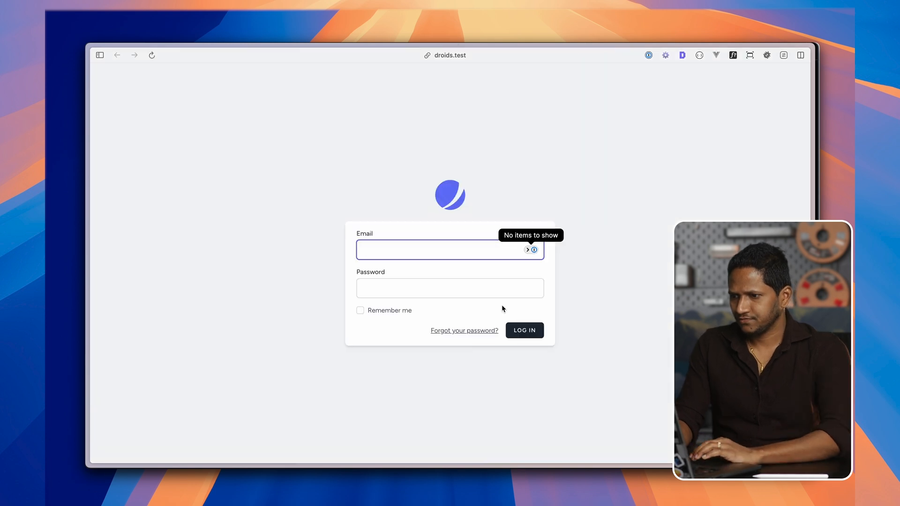
{"action": "key", "text": "super+s"}
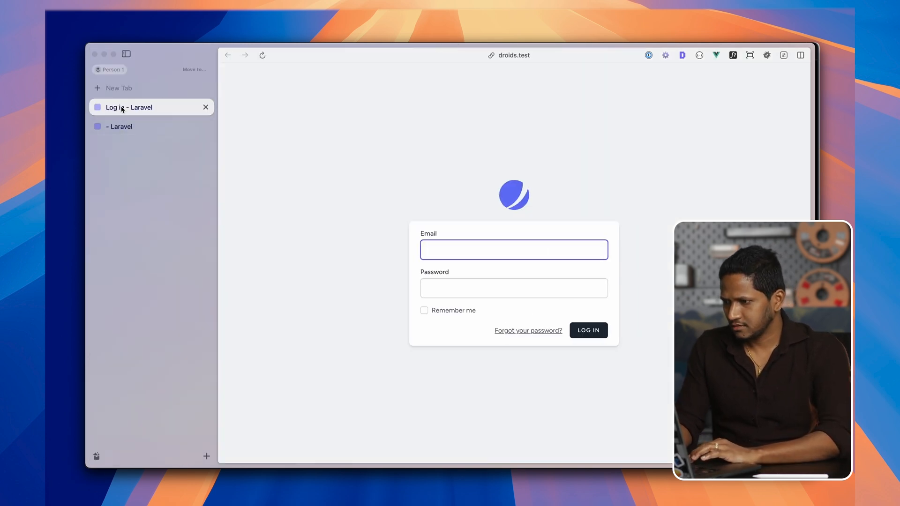
{"action": "left_click_drag", "start_coordinate": [127, 108], "coordinate": [176, 126]}
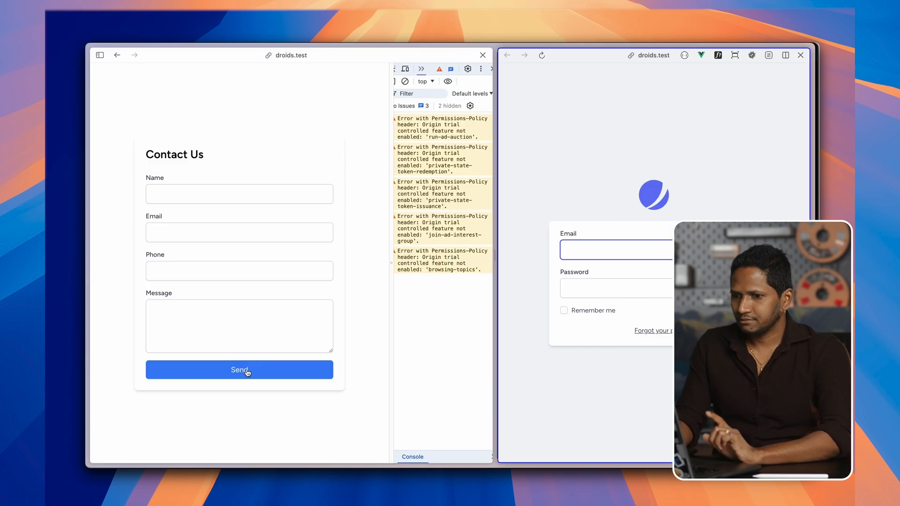
Ask the assistant to make the contact page look exactly like the Login page while keeping its function.
{"action": "key", "text": "super+Tab"}
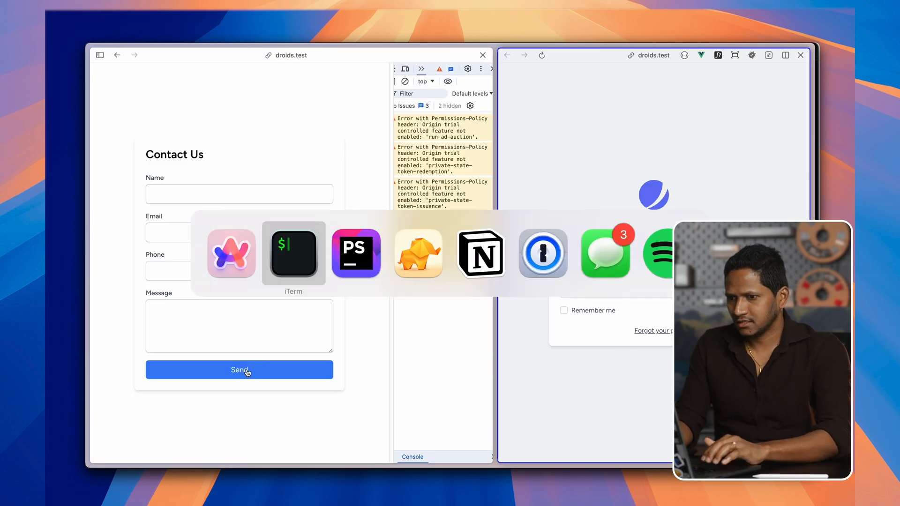
{"action": "key", "text": "super+Tab"}
{"action": "key", "text": "super+shift+Tab"}
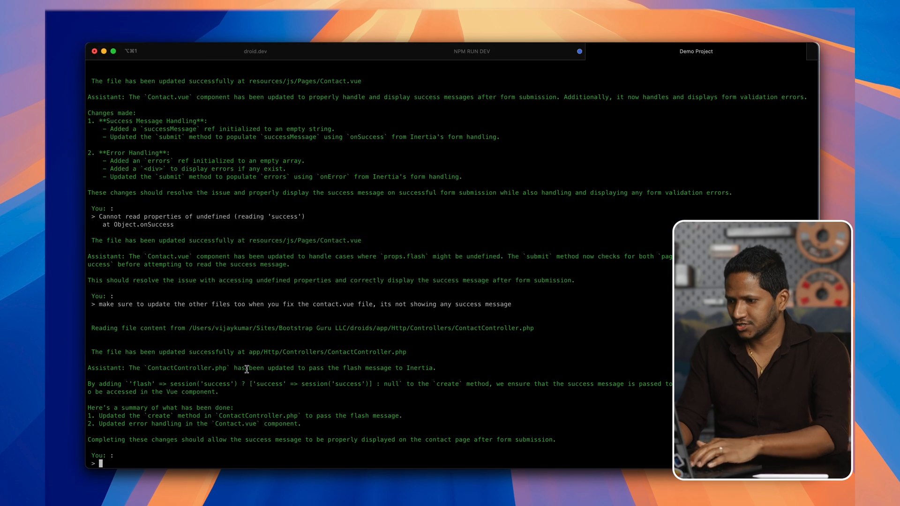
{"action": "type", "text": "m"}
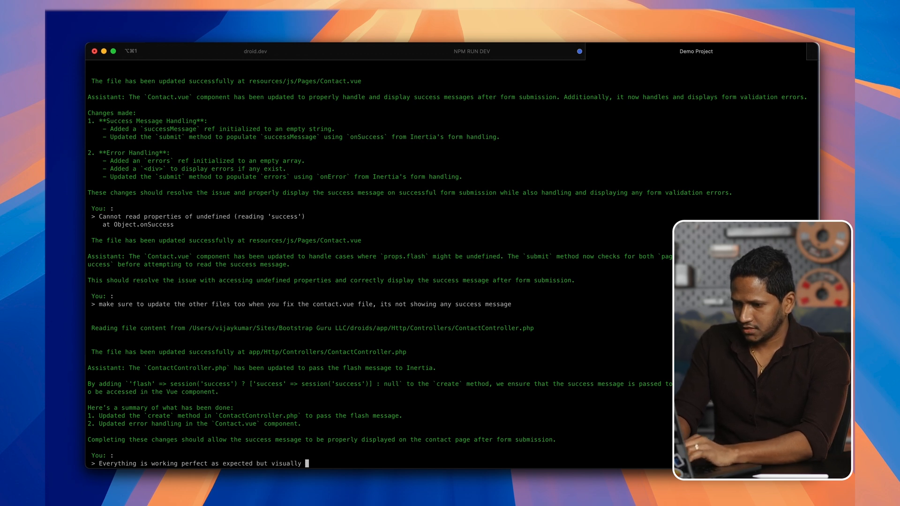
{"action": "type", "text": "its not same as other pages. I want t"}
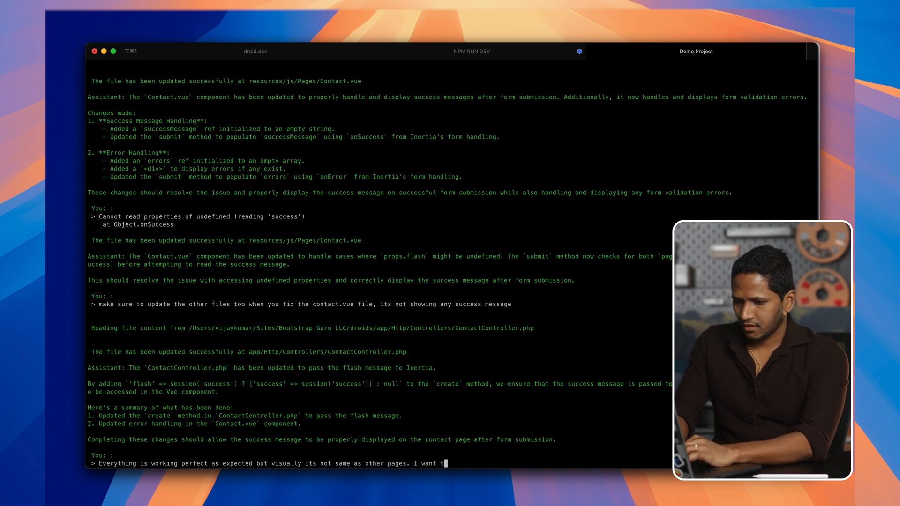
{"action": "type", "text": "he contact page"}
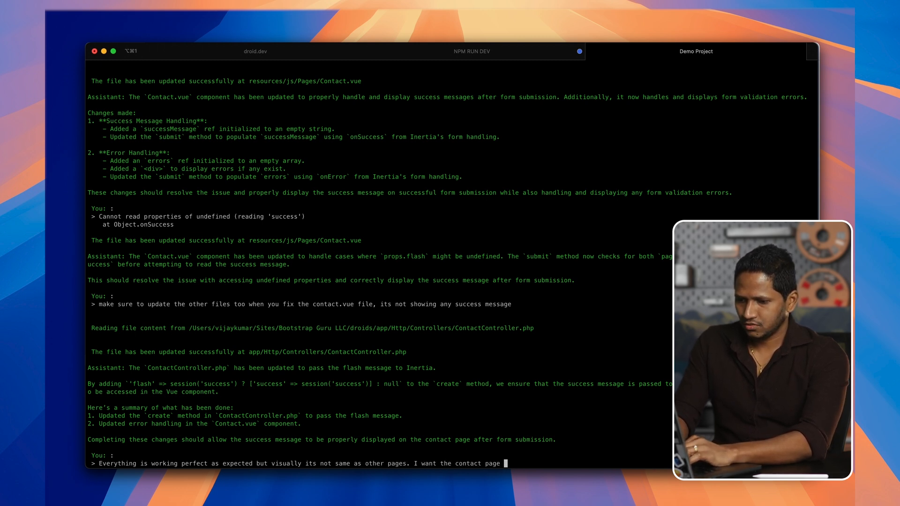
{"action": "type", "text": " to look exactl"}
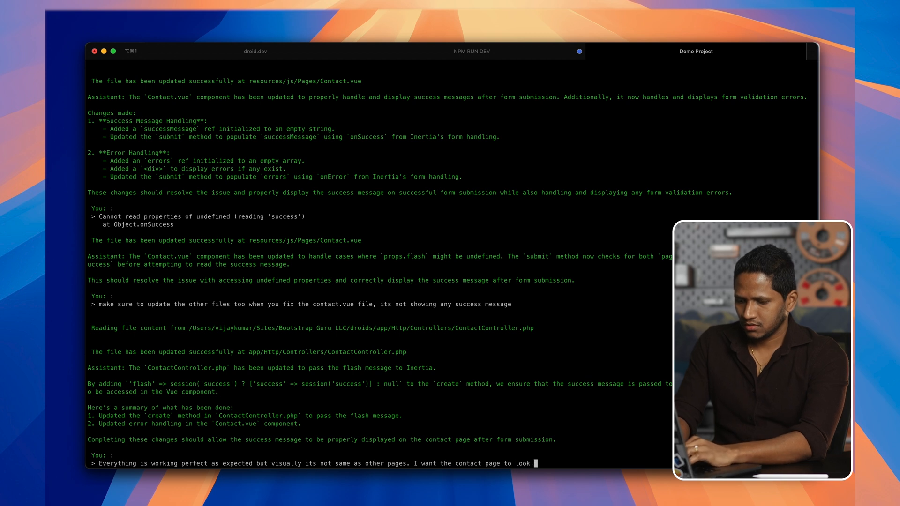
{"action": "type", "text": "y like"}
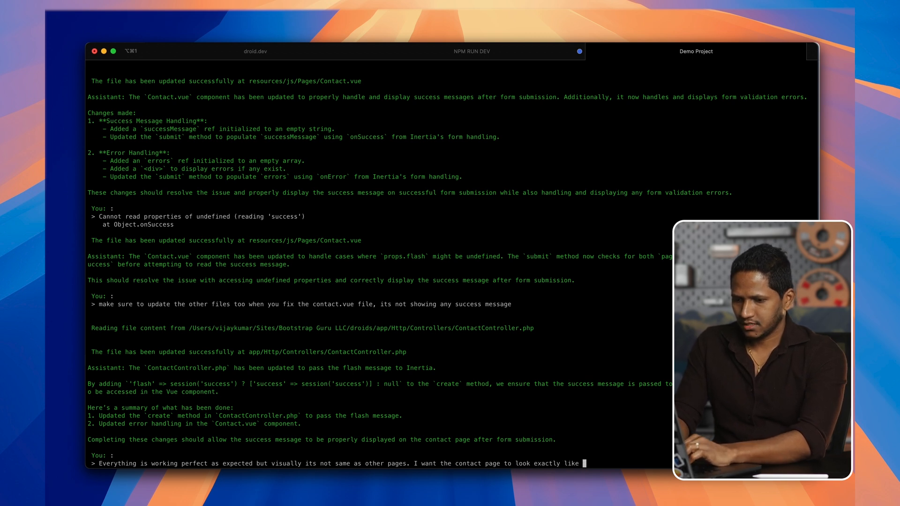
{"action": "type", "text": " the Login page and make sure to ado"}
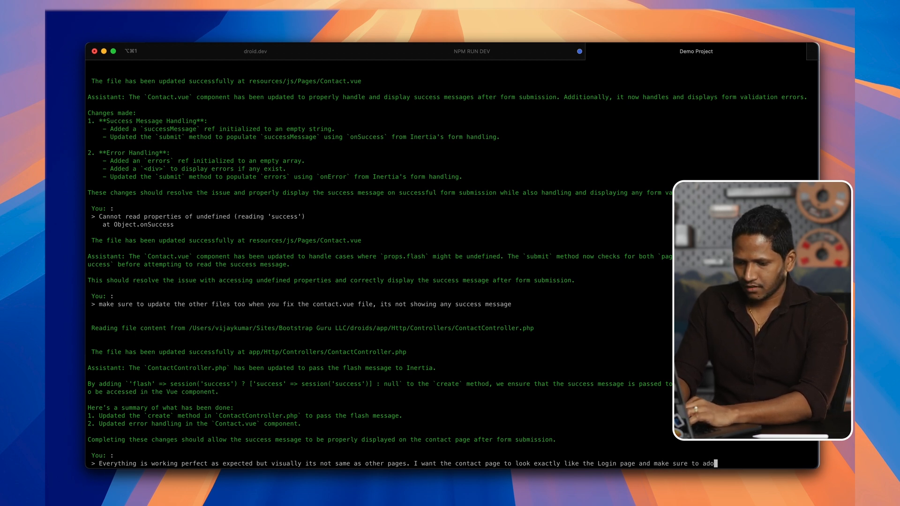
{"action": "type", "text": "pt the font color,"}
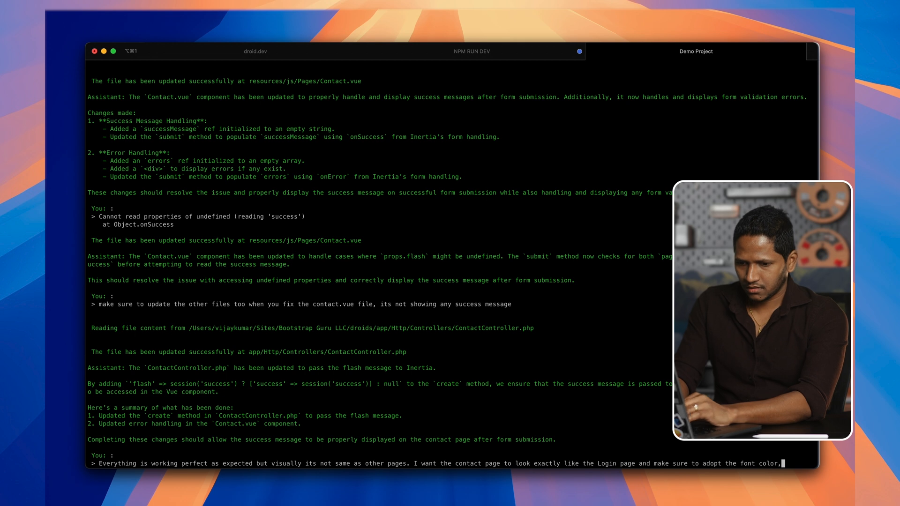
{"action": "type", "text": " styles, layout and everything keeping the function same."}
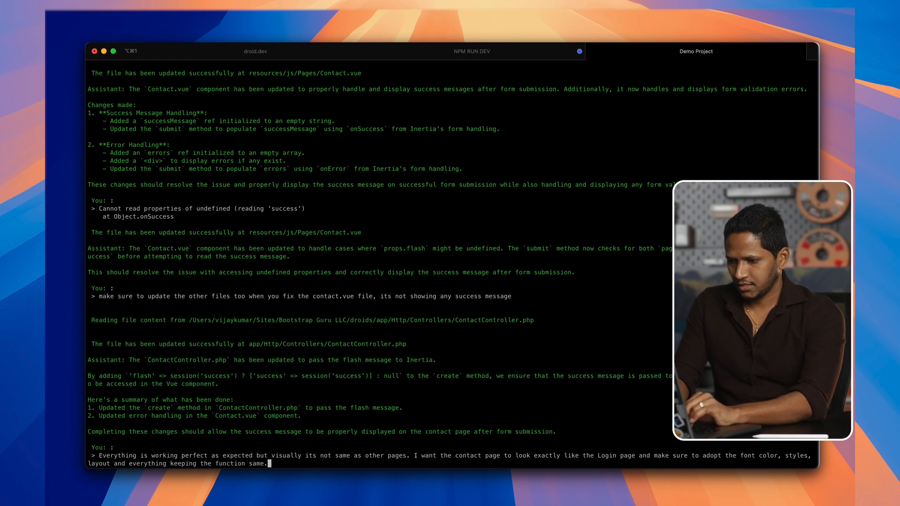
{"action": "key", "text": "Return"}
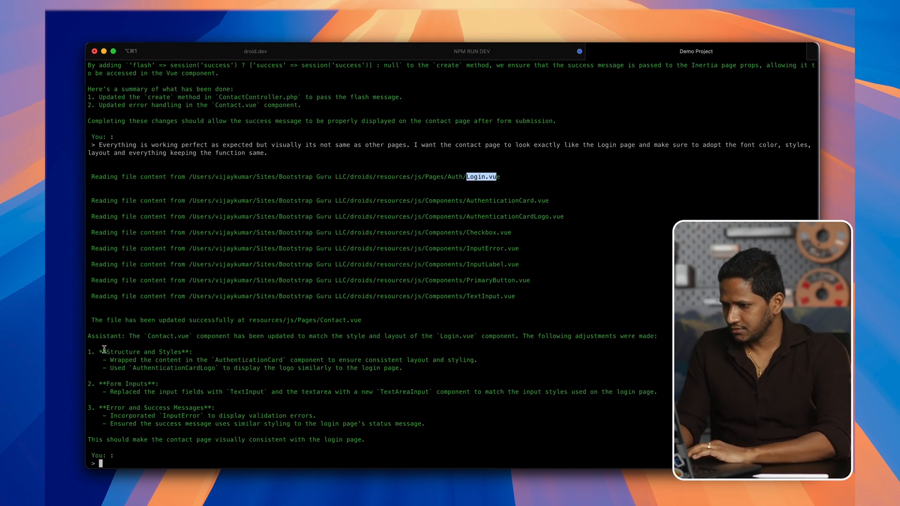
Read the assistant's Structure and Styles and Error and Success Messages notes, then return to Arc.
{"action": "left_click_drag", "start_coordinate": [105, 350], "coordinate": [180, 352]}
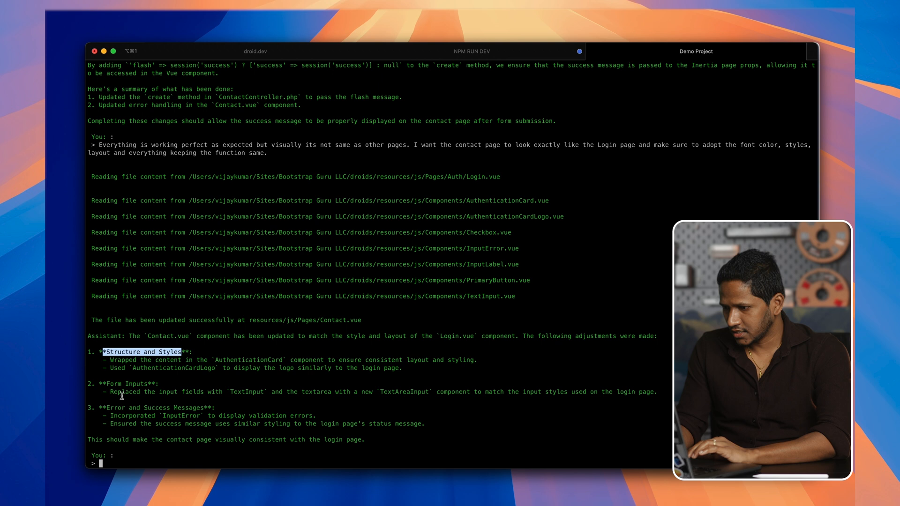
{"action": "left_click", "coordinate": [154, 392]}
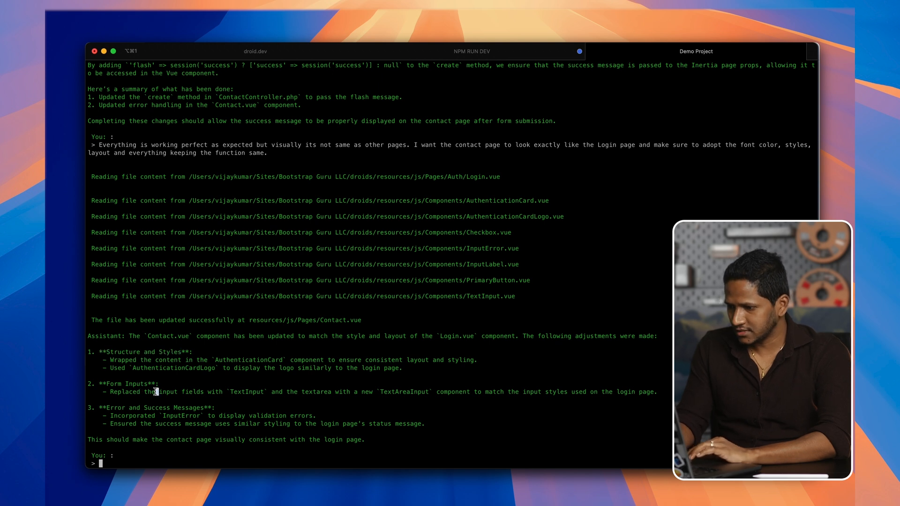
{"action": "left_click_drag", "start_coordinate": [126, 412], "coordinate": [159, 417]}
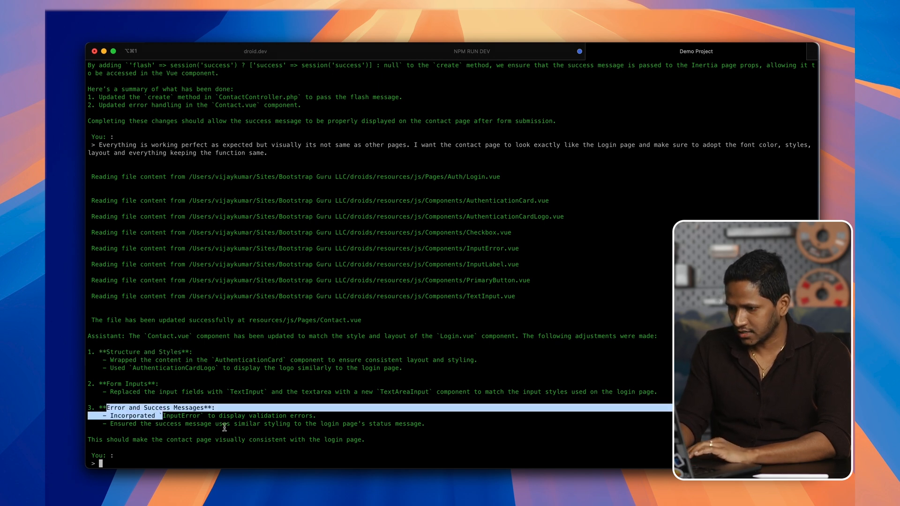
{"action": "key", "text": "super+Tab"}
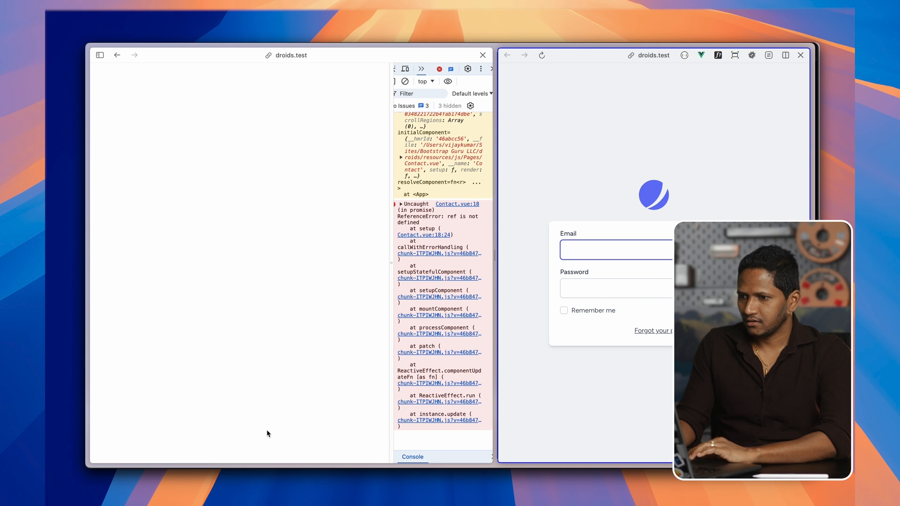
Copy the Uncaught ReferenceError through the Contact.vue:18:24 line from the DevTools console.
{"action": "left_click", "coordinate": [317, 349]}
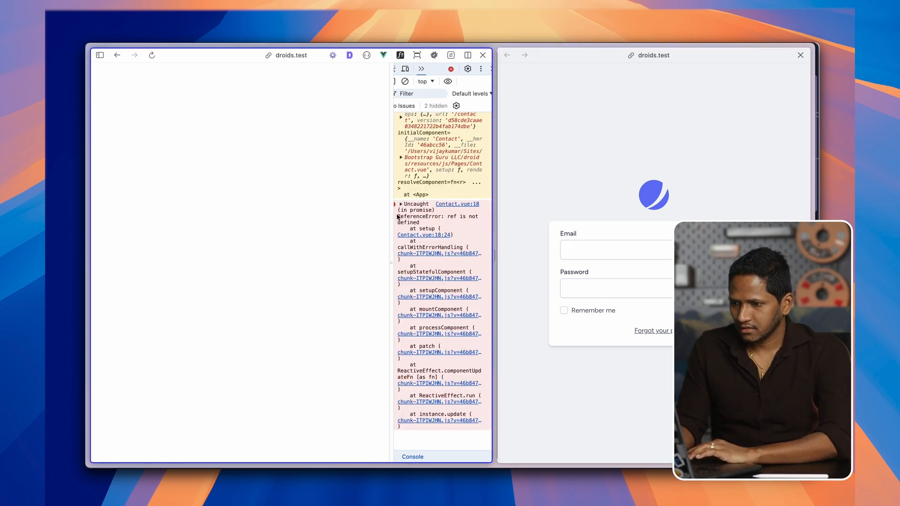
{"action": "triple_click", "coordinate": [434, 227]}
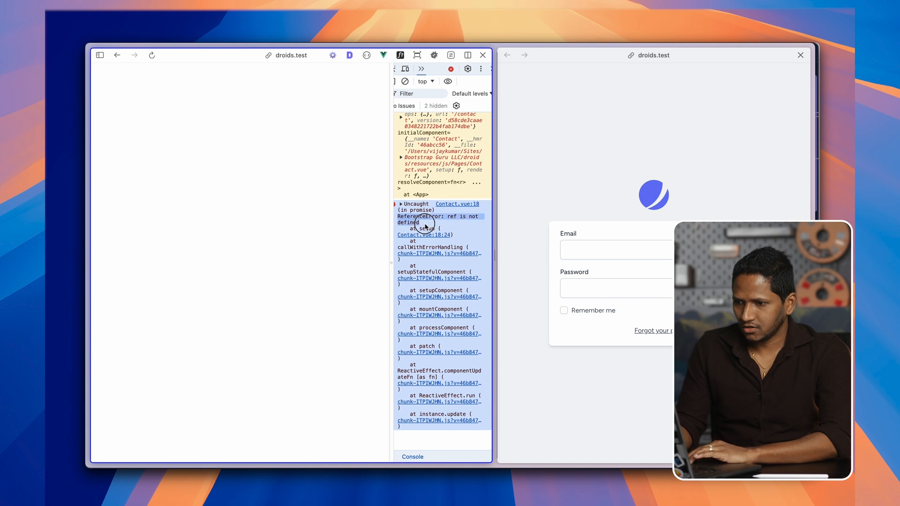
{"action": "left_click_drag", "start_coordinate": [435, 231], "coordinate": [451, 243]}
{"action": "key", "text": "super+c"}
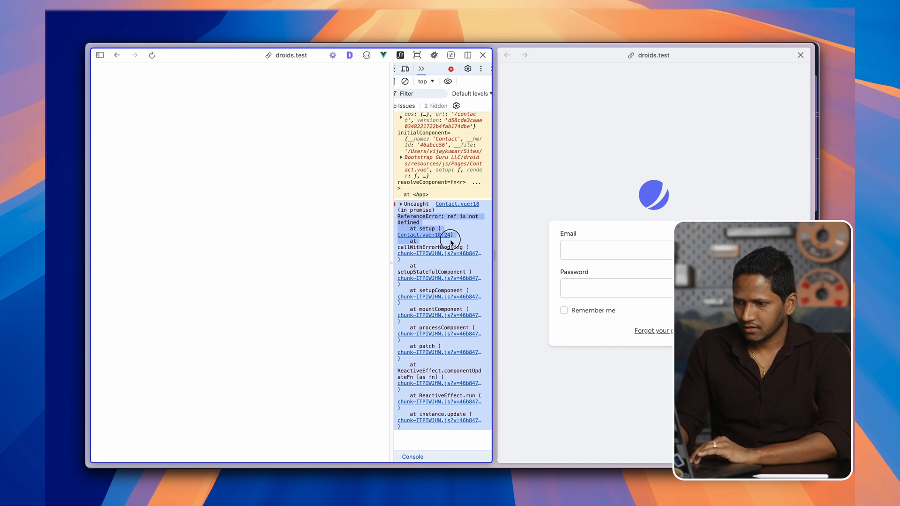
{"action": "key", "text": "super+Tab"}
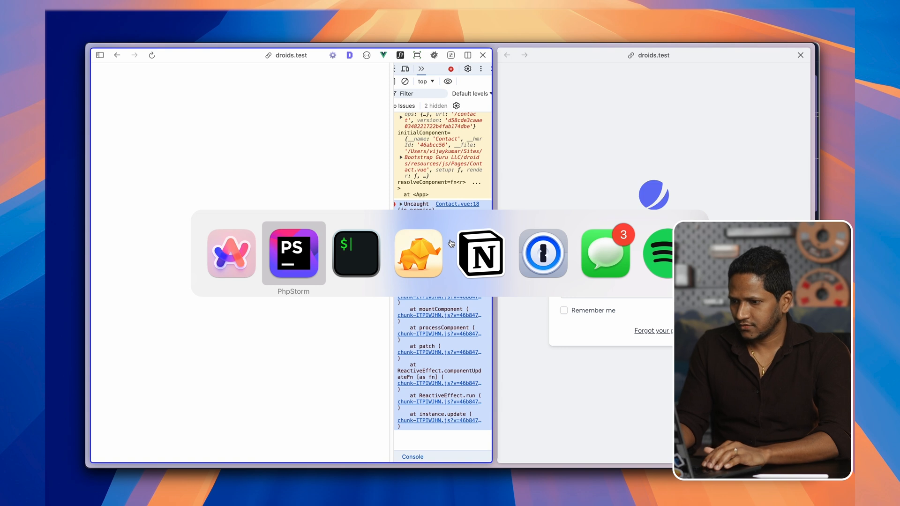
Paste the 'ref is not defined' error into the assistant so it adds the missing import, then return to Arc.
{"action": "key", "text": "super+Tab"}
{"action": "key", "text": "super+v"}
{"action": "key", "text": "Return"}
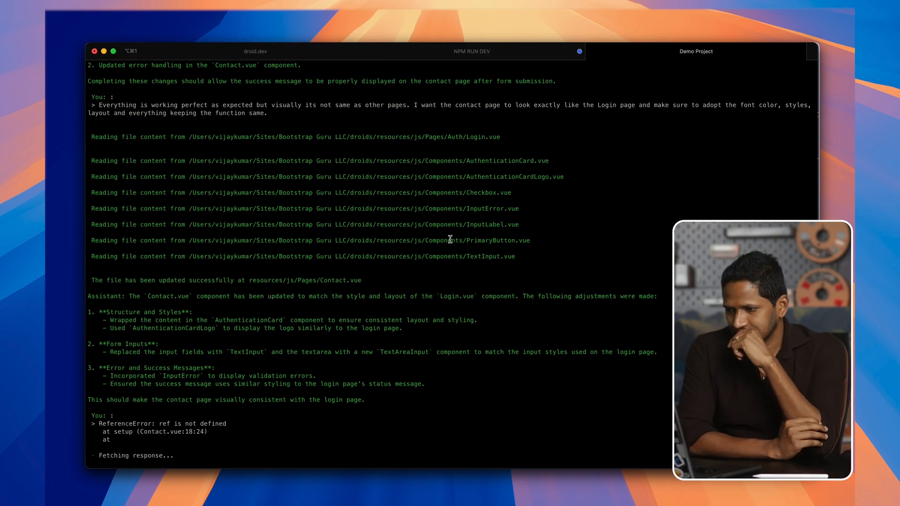
{"action": "key", "text": "super+Tab"}
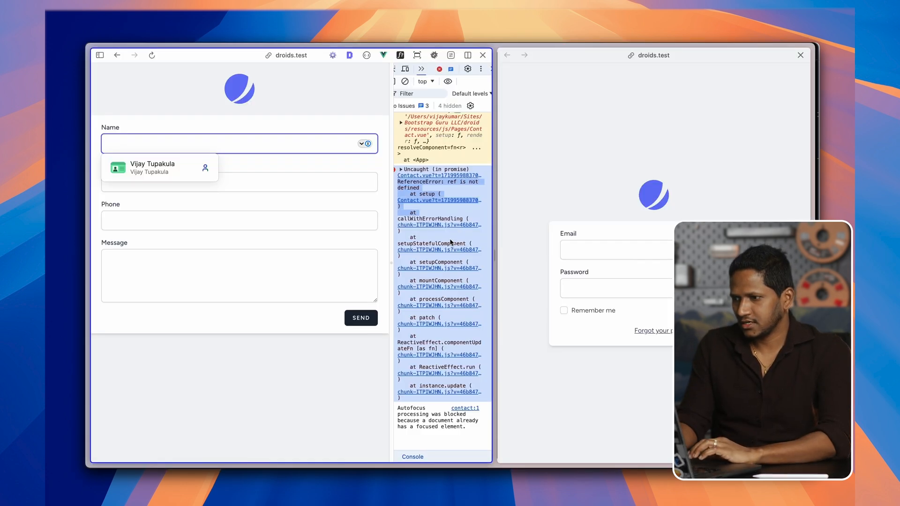
Close the left split pane and load droids.test/contact on its own.
{"action": "left_click", "coordinate": [482, 55]}
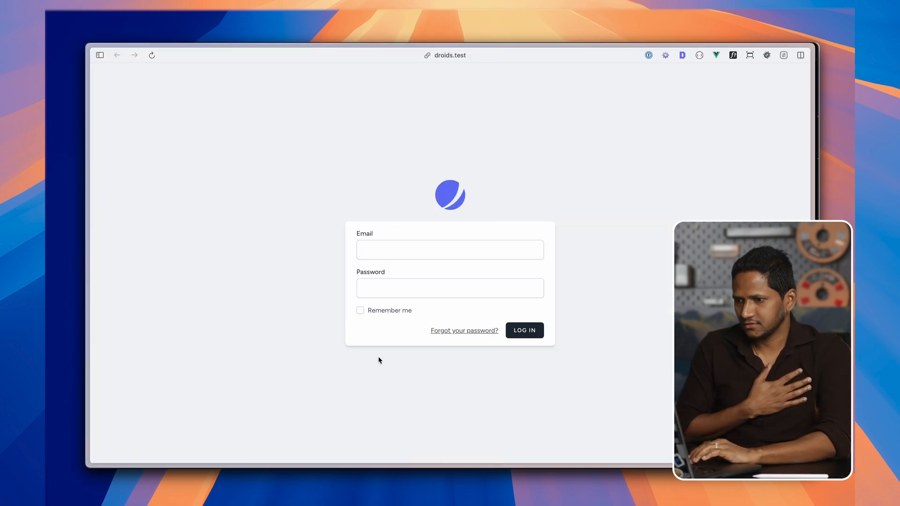
{"action": "key", "text": "super+l"}
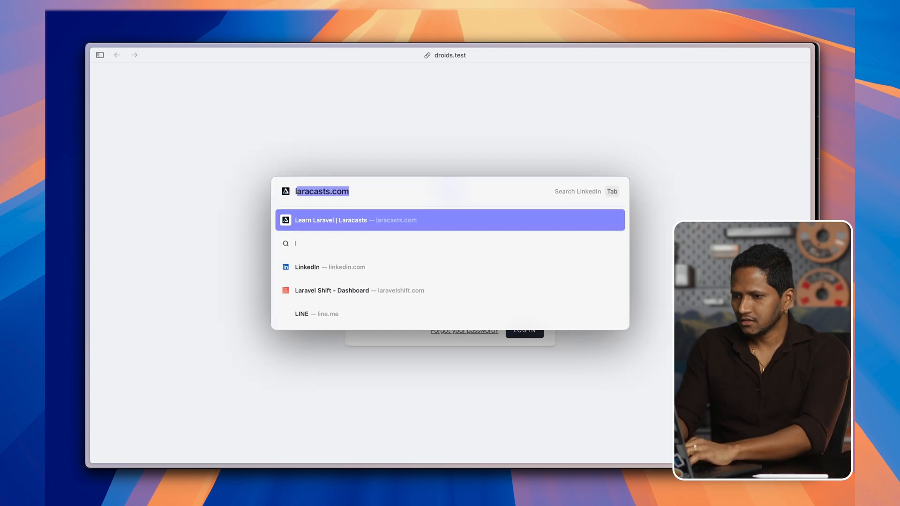
{"action": "type", "text": "ldroids.test/"}
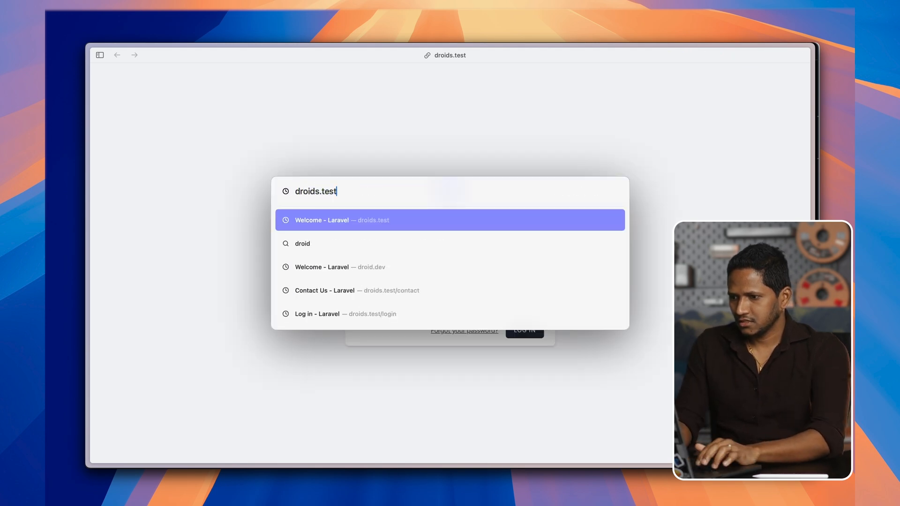
{"action": "type", "text": "contact"}
{"action": "key", "text": "Return"}
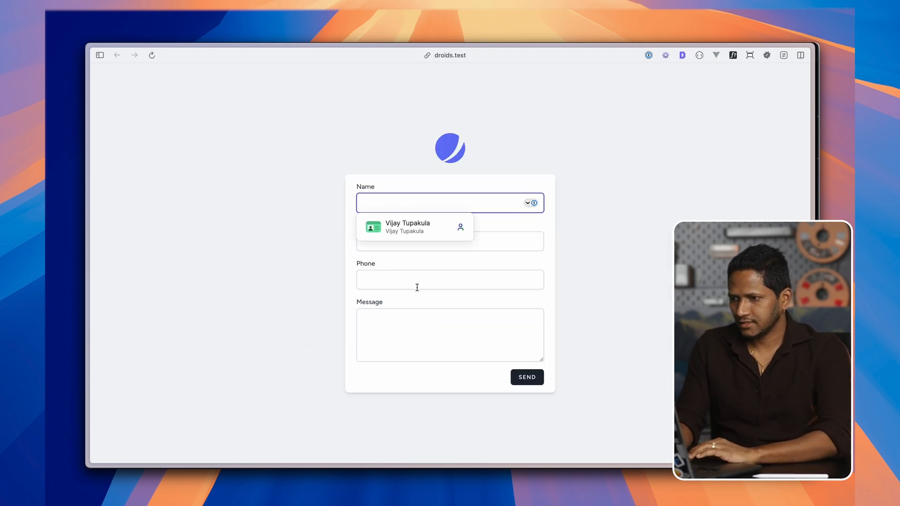
{"action": "left_click", "coordinate": [623, 246]}
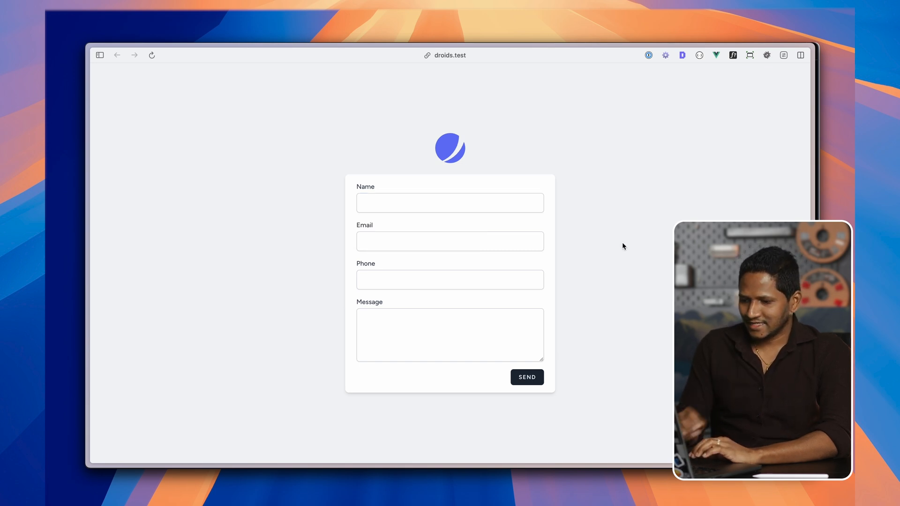
Drag the Contact Us tab onto Log in for a side-by-side split view and hide the sidebar.
{"action": "key", "text": "super+shift+l"}
{"action": "left_click_drag", "start_coordinate": [162, 120], "coordinate": [190, 128]}
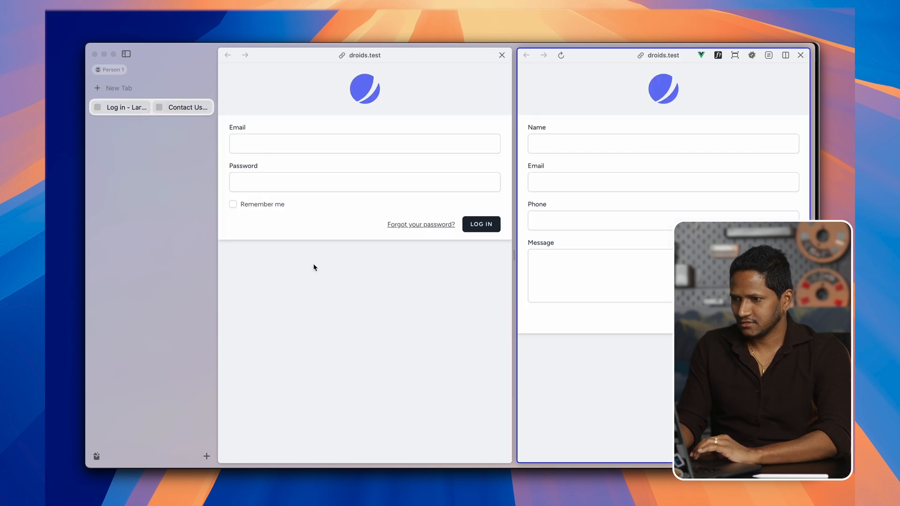
{"action": "key", "text": "super+s"}
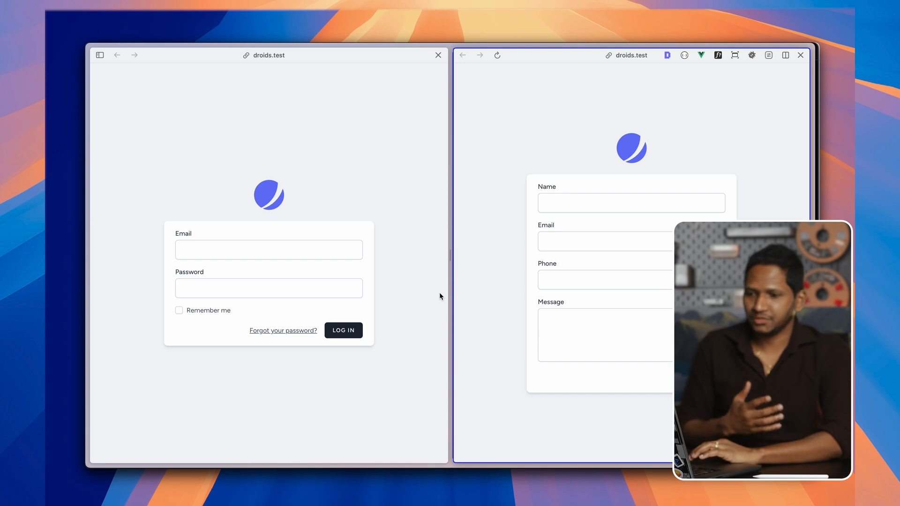
Submit the restyled form with saved details and 'Fourth/Fifth Time', confirming 'Contact message sent successfully!'.
{"action": "left_click", "coordinate": [595, 205]}
{"action": "left_click", "coordinate": [585, 225]}
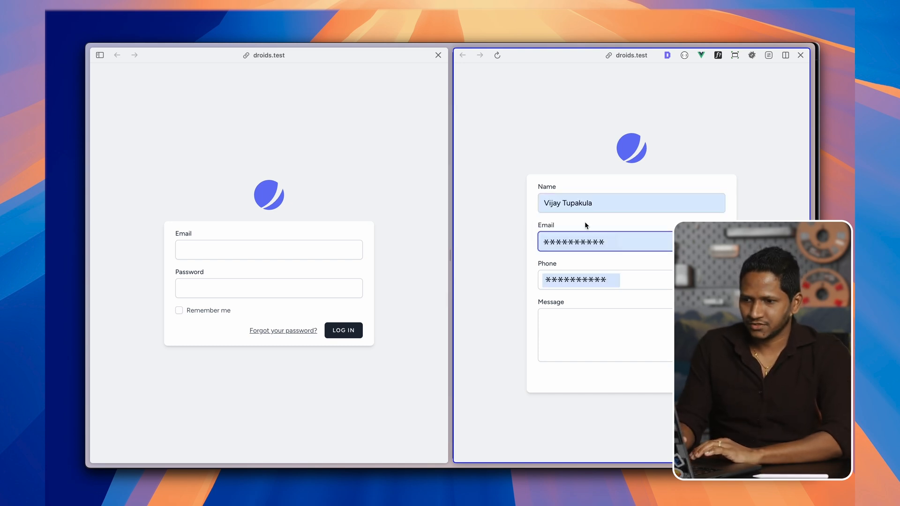
{"action": "key", "text": "Tab"}
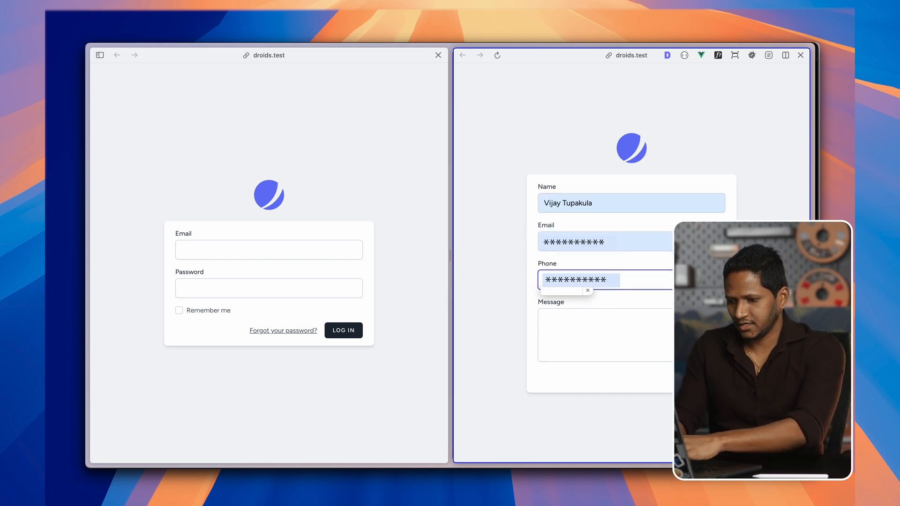
{"action": "key", "text": "Tab"}
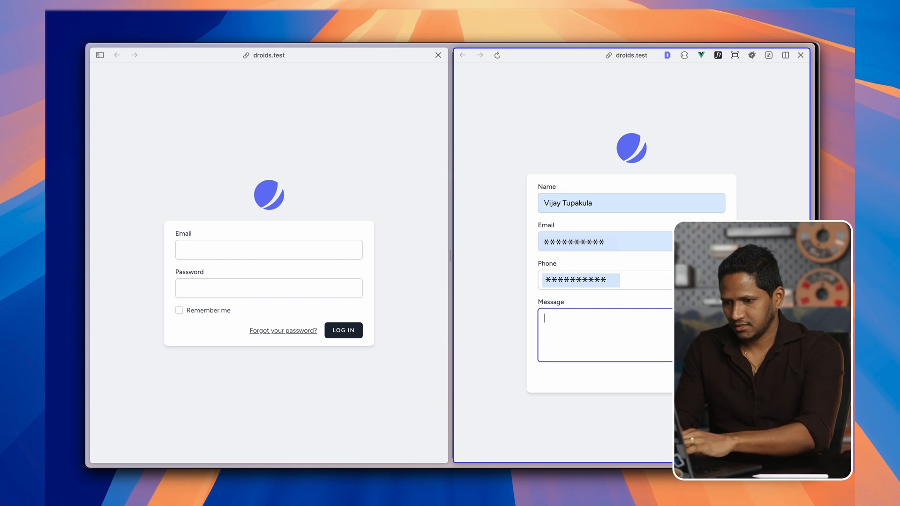
{"action": "type", "text": "Fourth/Fifth Time"}
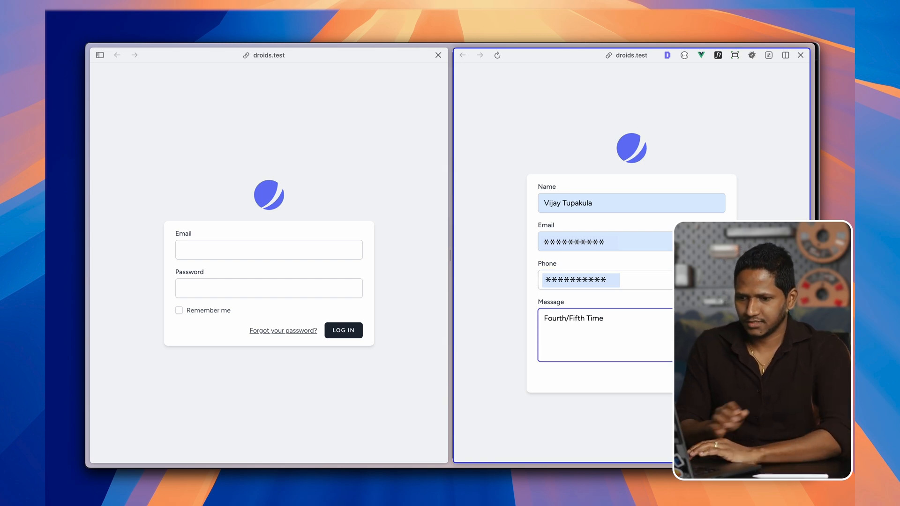
{"action": "key", "text": "Tab"}
{"action": "key", "text": "Return"}
{"action": "triple_click", "coordinate": [599, 188]}
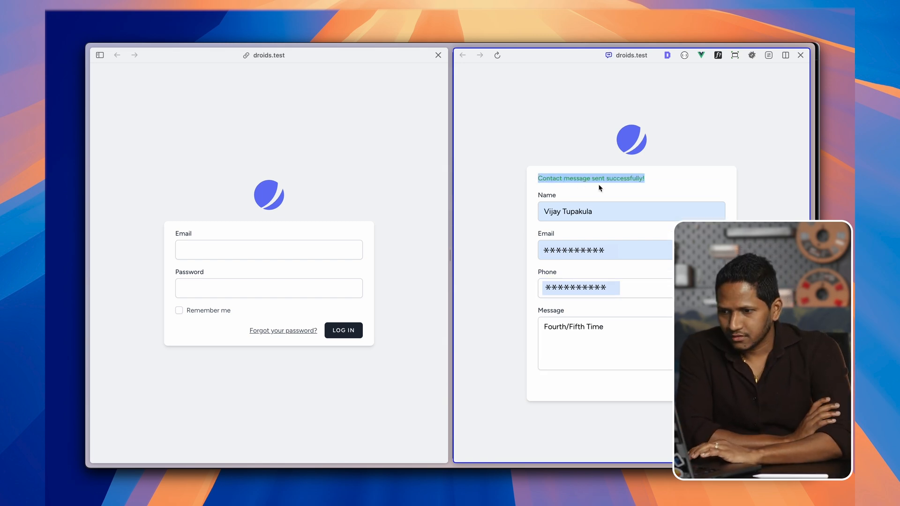
{"action": "left_click", "coordinate": [606, 211]}
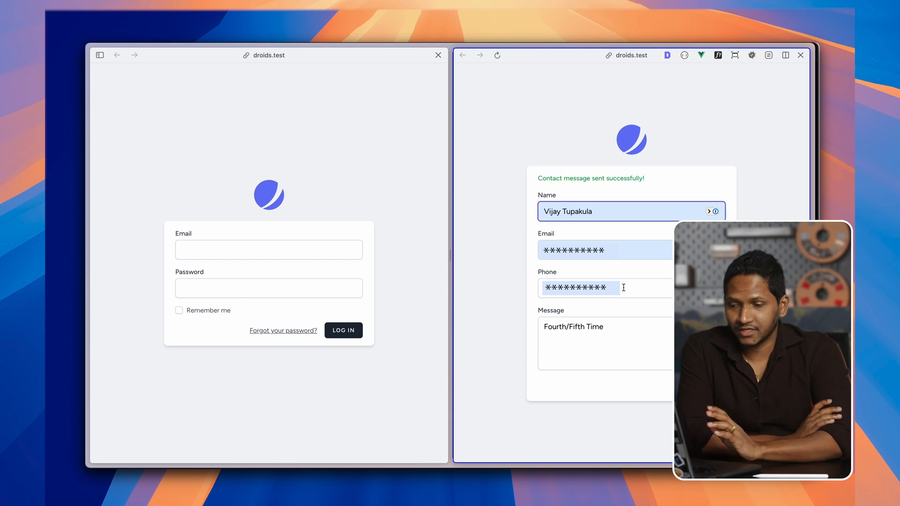
Run git status in the droid.dev session and highlight the untracked controller, model, migration and Vue files.
{"action": "key", "text": "super+Tab"}
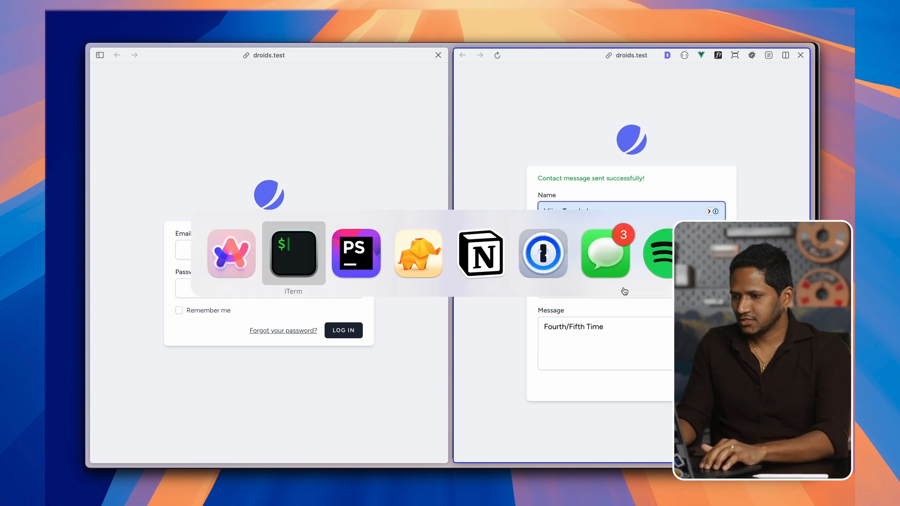
{"action": "key", "text": "super+1"}
{"action": "type", "text": "git "}
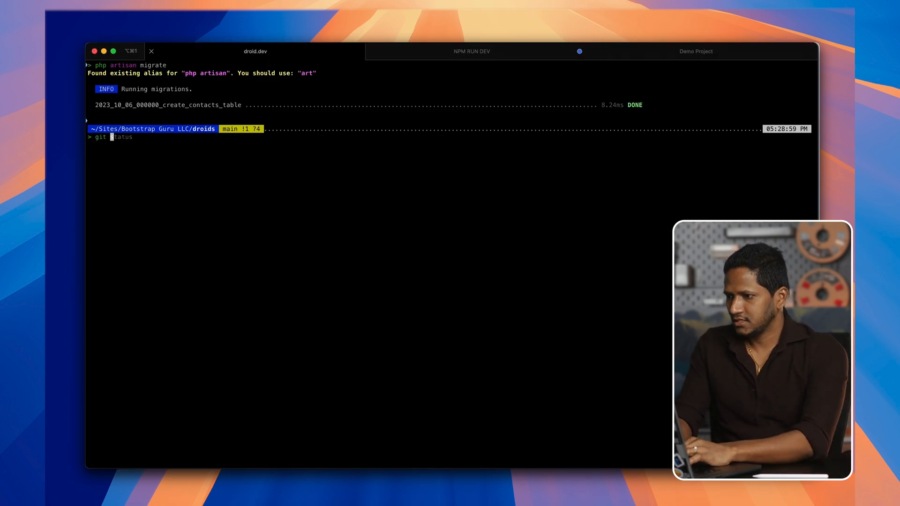
{"action": "type", "text": "status"}
{"action": "key", "text": "Return"}
{"action": "left_click_drag", "start_coordinate": [422, 241], "coordinate": [125, 217]}
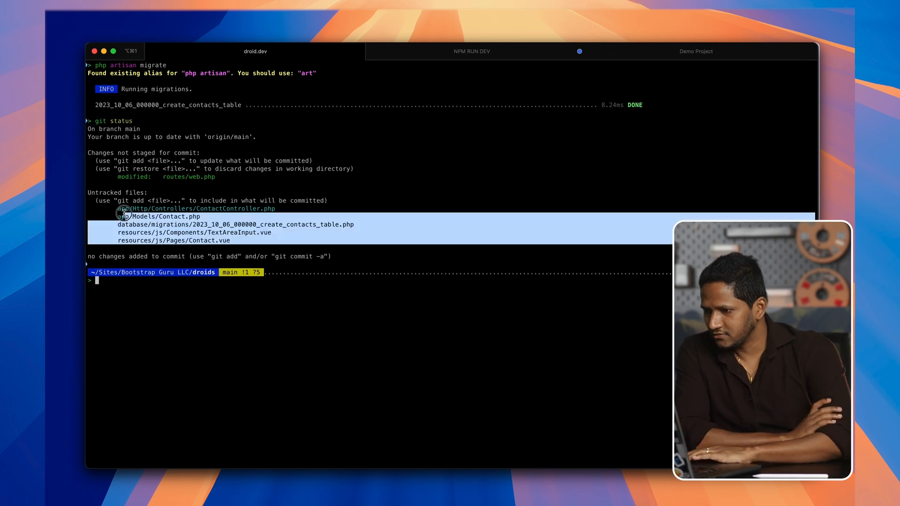
{"action": "left_click", "coordinate": [210, 232]}
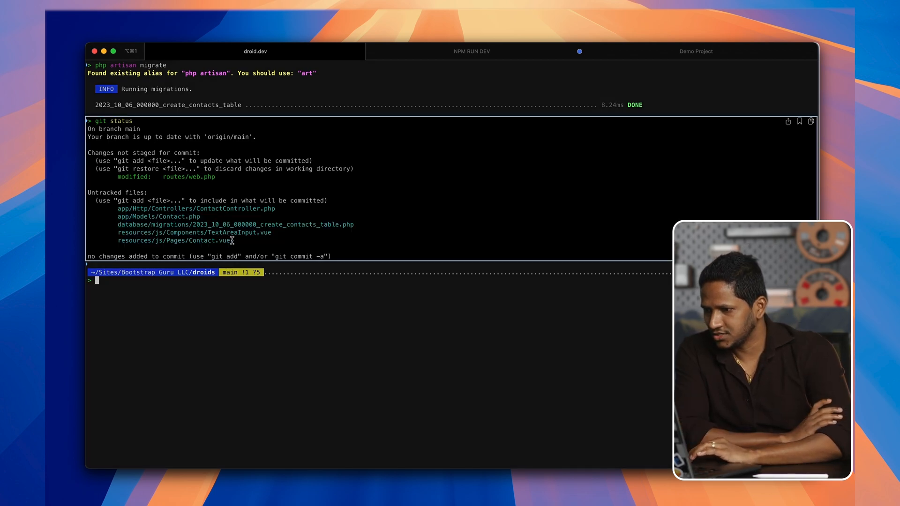